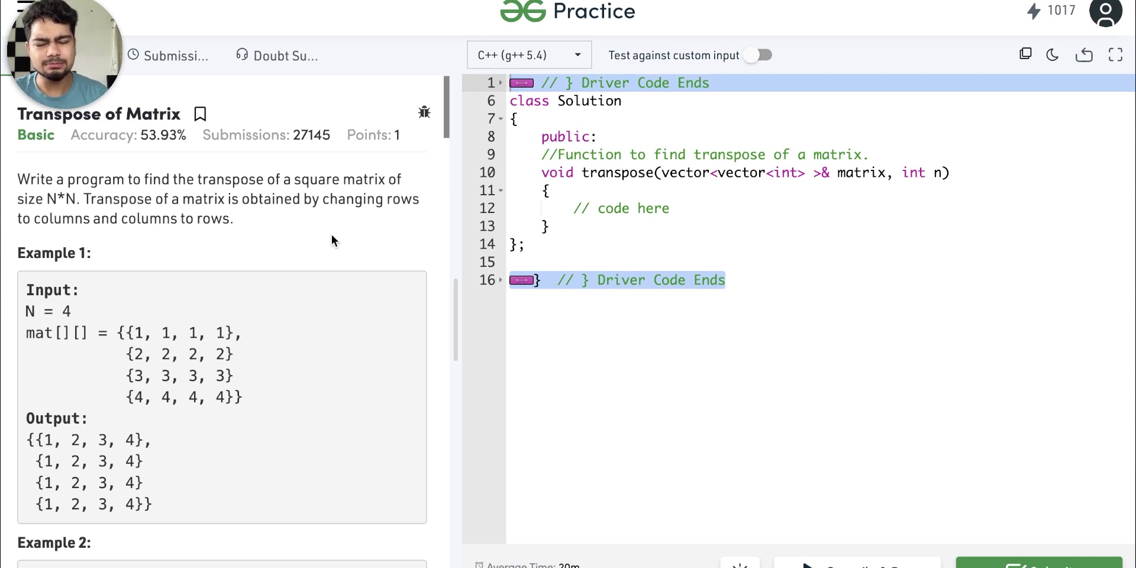
- Switch from the browser's Transpose of Matrix problem to OneNote's empty Untitled Page
key("super+Tab")
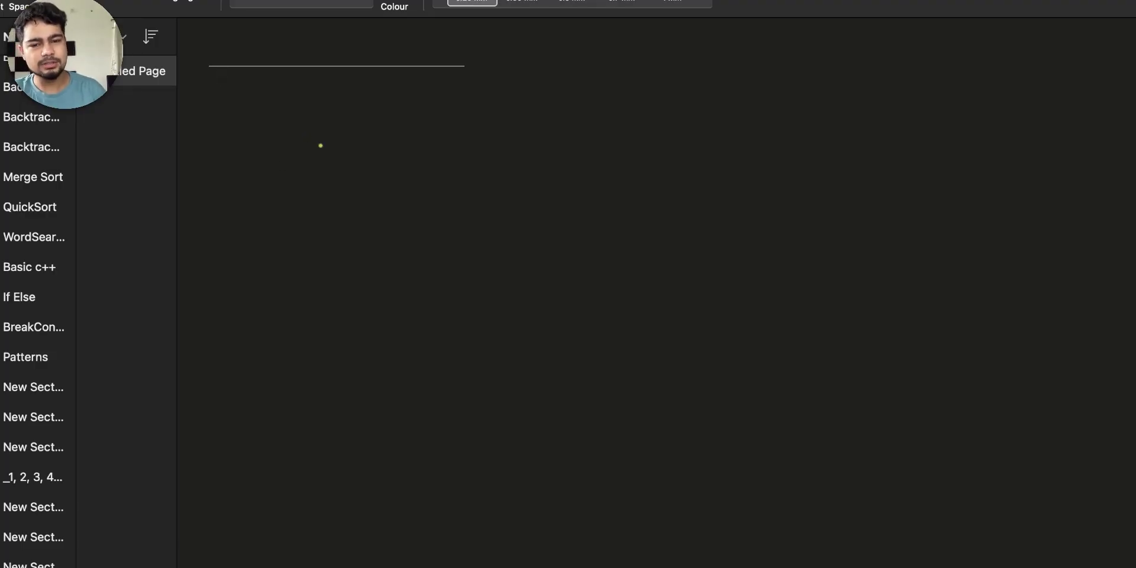
- Handwrite an underlined yellow 'Matrix' heading followed by an arrow and brackets
left_click_drag(309, 145, 391, 118)
left_click_drag(314, 158, 383, 155)
left_click_drag(299, 181, 382, 159)
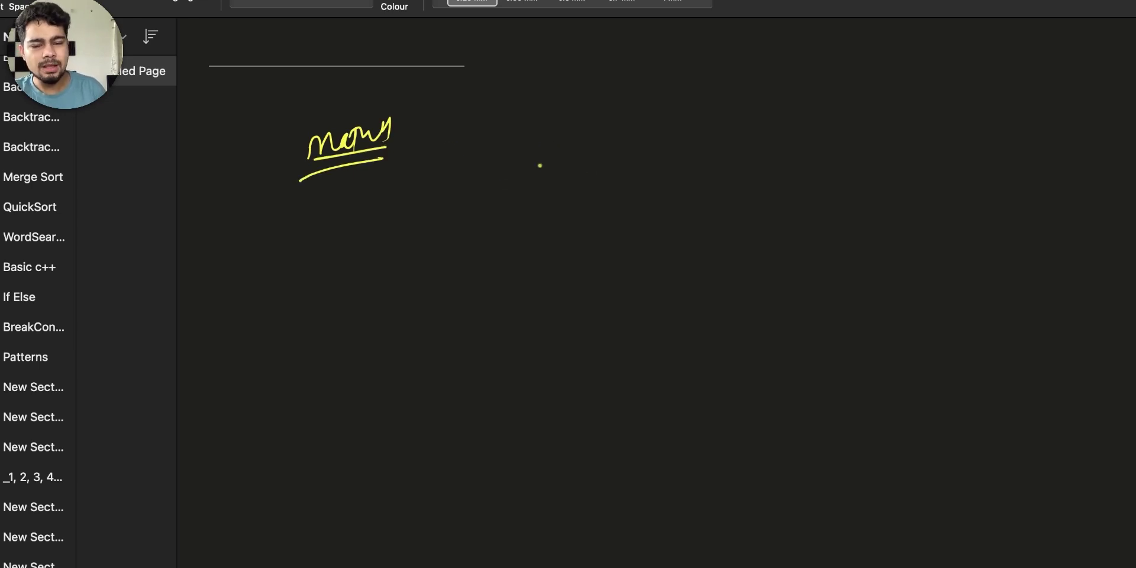
left_click_drag(564, 118, 644, 120)
left_click_drag(667, 113, 685, 110)
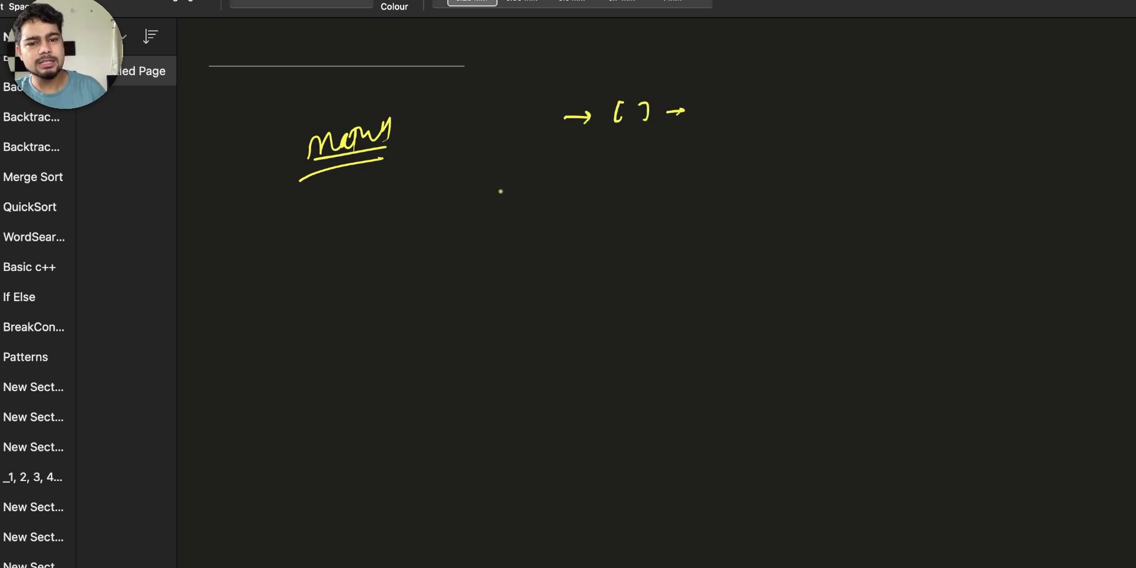
- Write a yellow 3×3 grid of 1 to 9 with an arrow to its right
mouse_move(536, 168)
left_mouse_down()
mouse_move(537, 187)
mouse_move(634, 187)
left_mouse_up()
mouse_move(538, 209)
left_mouse_down()
mouse_move(546, 226)
mouse_move(573, 224)
left_mouse_up()
left_click_drag(633, 211, 632, 224)
left_click_drag(534, 245, 544, 263)
left_click_drag(589, 245, 585, 262)
left_click_drag(635, 245, 633, 263)
left_click_drag(710, 220, 740, 219)
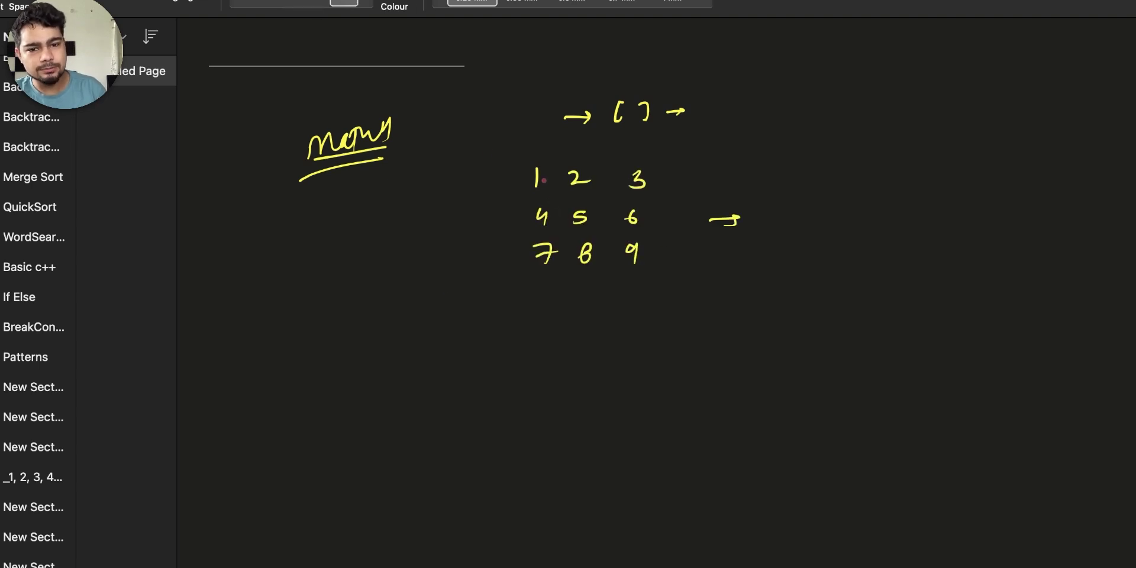
- Draw red diagonals joining 2–4, 3–7, 6–8 and the 1-5-9 main diagonal, plus a label below
left_click_drag(583, 173, 540, 220)
mouse_move(651, 177)
left_mouse_down()
mouse_move(536, 259)
mouse_move(549, 256)
left_mouse_up()
left_click_drag(636, 223, 590, 267)
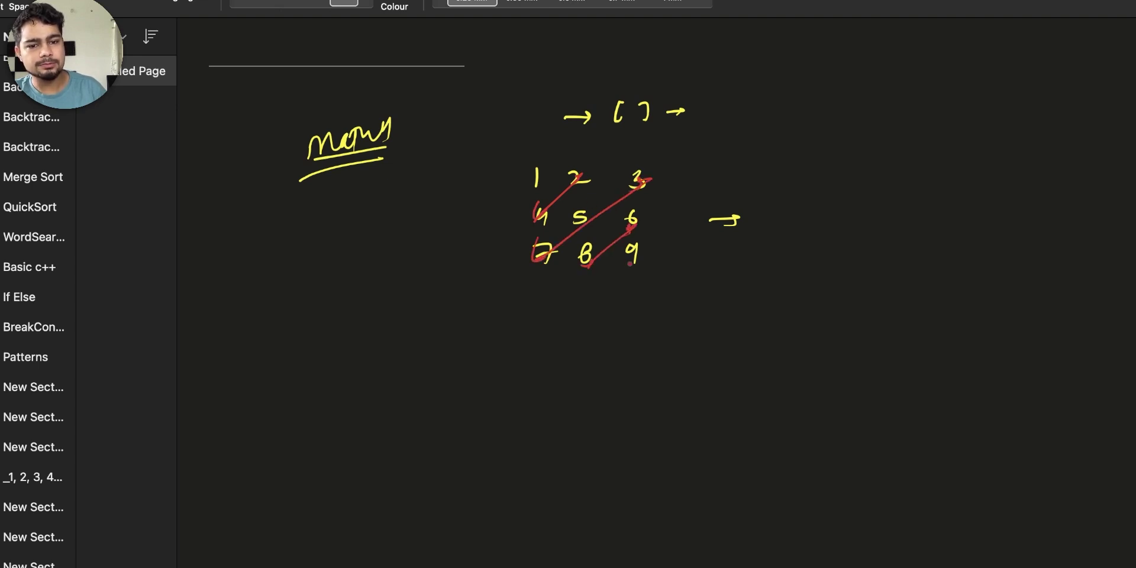
mouse_move(514, 152)
left_mouse_down()
mouse_move(684, 302)
mouse_move(528, 153)
left_mouse_up()
mouse_move(638, 347)
left_mouse_down()
mouse_move(630, 375)
mouse_move(670, 340)
mouse_move(681, 347)
left_mouse_up()
left_click(695, 328)
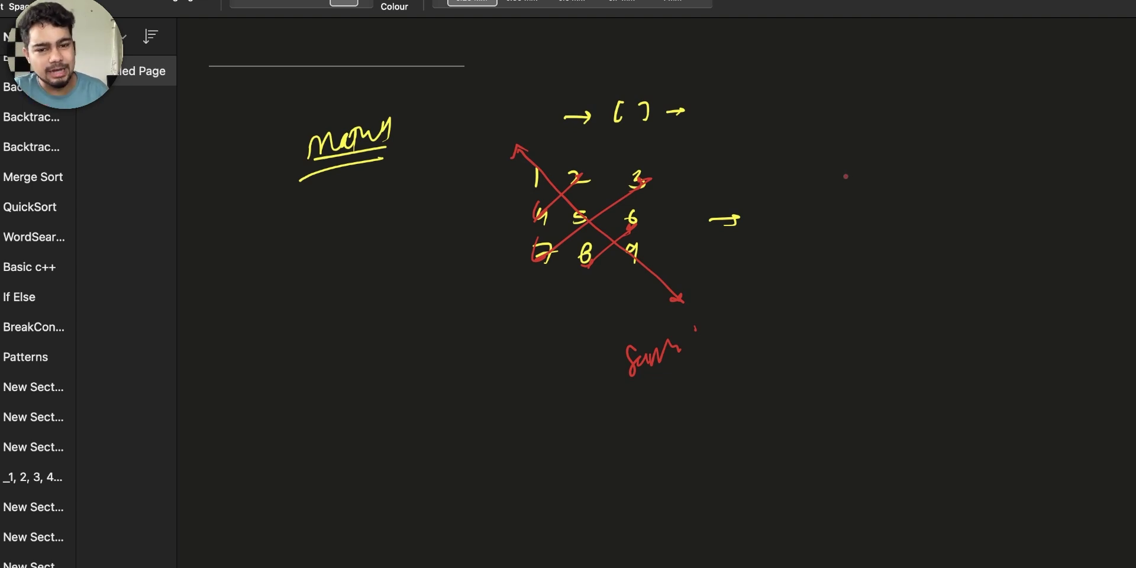
- Handwrite the swap formula m[i][j] = m[j][i] in red beside the grid
left_click_drag(811, 181, 846, 180)
left_click(866, 160)
mouse_move(866, 167)
left_mouse_down()
mouse_move(906, 183)
mouse_move(971, 167)
left_mouse_up()
left_click(915, 155)
mouse_move(990, 176)
left_mouse_down()
mouse_move(1013, 167)
mouse_move(1033, 177)
left_mouse_up()
mouse_move(1053, 163)
left_mouse_down()
mouse_move(1050, 185)
mouse_move(1071, 175)
left_mouse_up()
left_click_drag(1113, 151, 1124, 174)
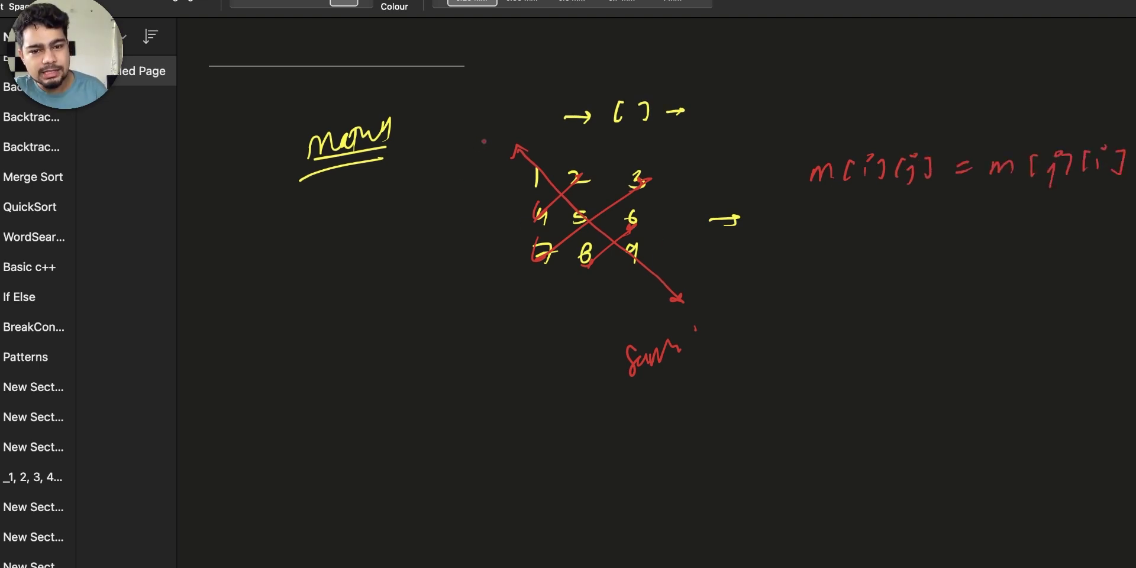
- Label the matrix columns and rows 0, 1, 2 and finish the red label below the grid
left_click_drag(544, 136, 568, 154)
left_click_drag(622, 142, 633, 154)
left_click_drag(497, 163, 486, 176)
left_click_drag(503, 194, 500, 209)
left_click_drag(502, 233, 513, 247)
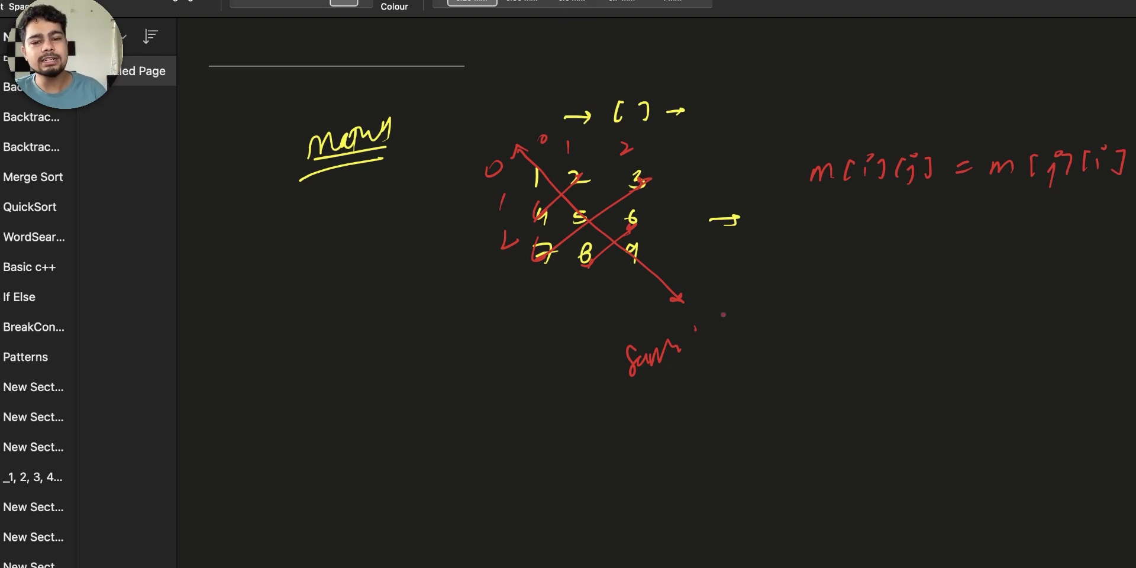
left_click_drag(680, 345, 696, 329)
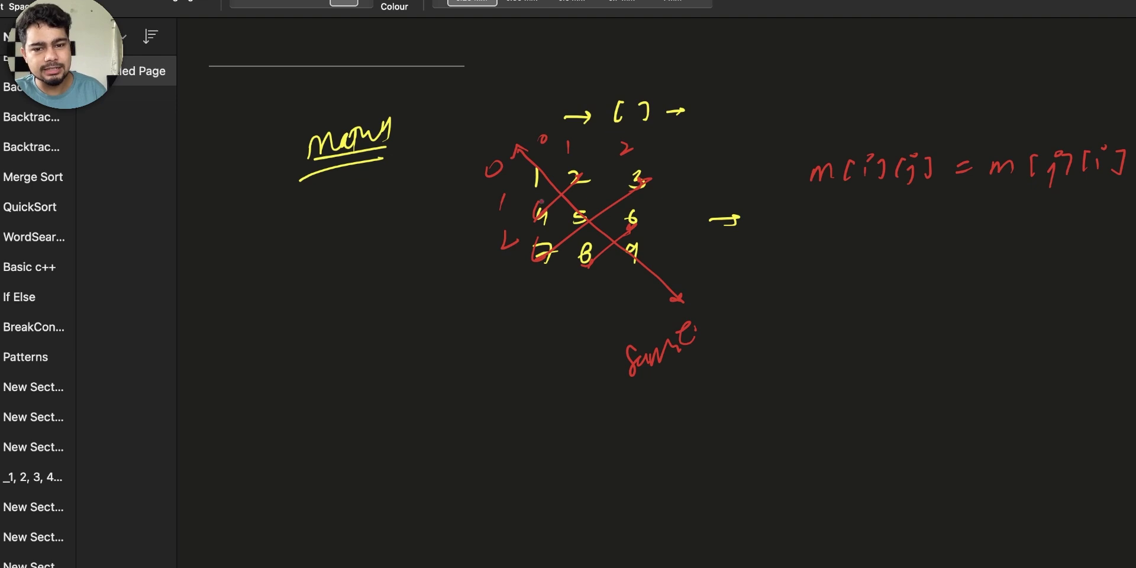
- Write i=0 below the formula and draw a red arrow from the heading toward the matrix
left_click_drag(794, 287, 806, 271)
left_click_drag(806, 267, 829, 278)
left_click_drag(819, 285, 839, 277)
left_click_drag(409, 175, 434, 172)
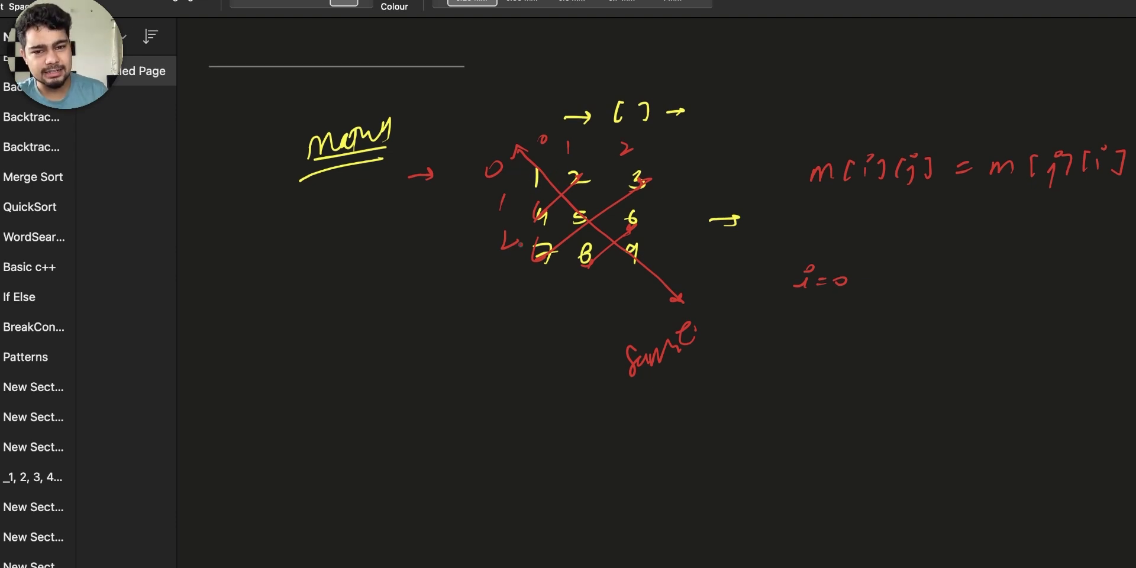
left_click(259, 2)
- Outline the matrix's triangular halves in white and write 'no need to traverse in both'
mouse_move(523, 159)
left_mouse_down()
mouse_move(611, 277)
mouse_move(526, 156)
mouse_move(550, 151)
left_mouse_up()
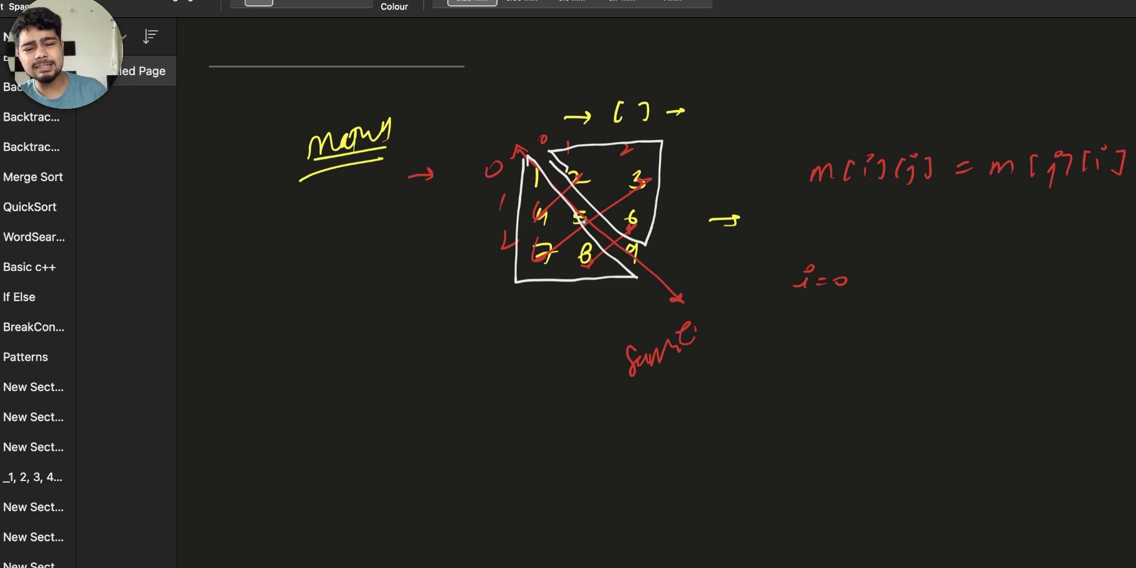
mouse_move(338, 259)
left_mouse_down()
mouse_move(417, 232)
mouse_move(439, 202)
left_mouse_up()
left_click_drag(352, 294, 464, 243)
left_click_drag(320, 348, 361, 340)
left_click_drag(386, 312, 413, 325)
left_click_drag(417, 325, 444, 313)
left_click(468, 300)
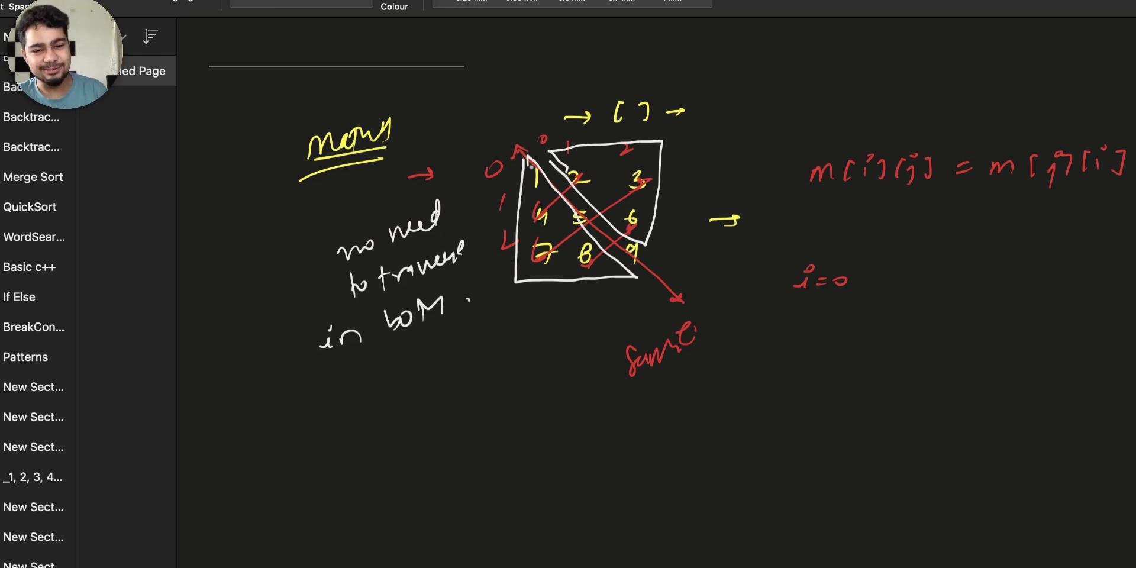
- Draw a down arrow below the matrix and write the diagonal values 1, 5, 9
left_click_drag(559, 306, 556, 346)
left_click_drag(549, 335, 563, 334)
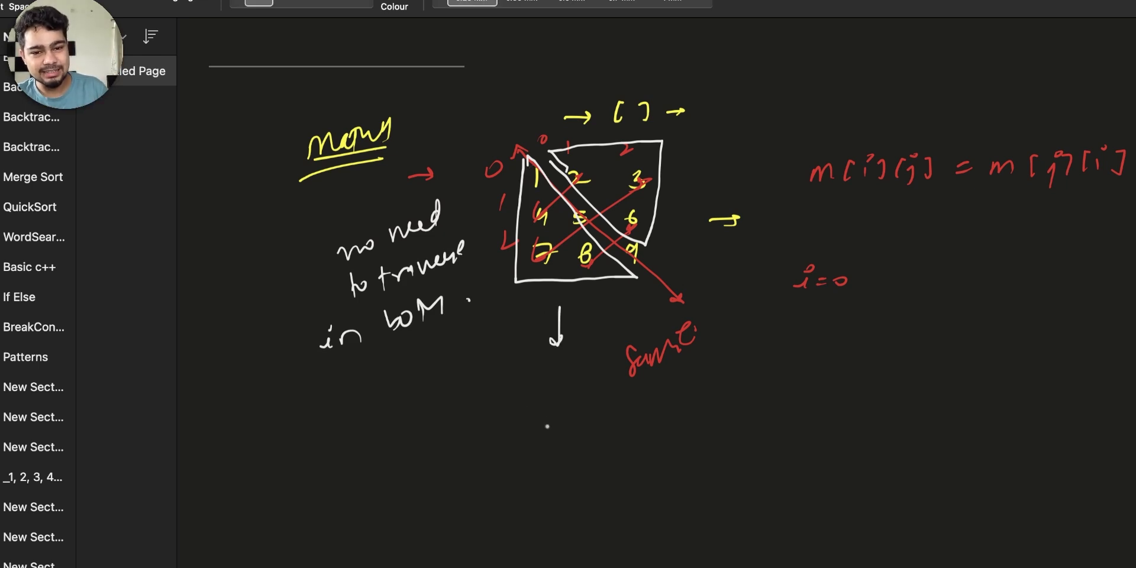
left_click_drag(563, 418, 561, 436)
mouse_move(599, 467)
left_mouse_down()
mouse_move(612, 465)
mouse_move(599, 484)
left_mouse_up()
left_click_drag(673, 512, 668, 533)
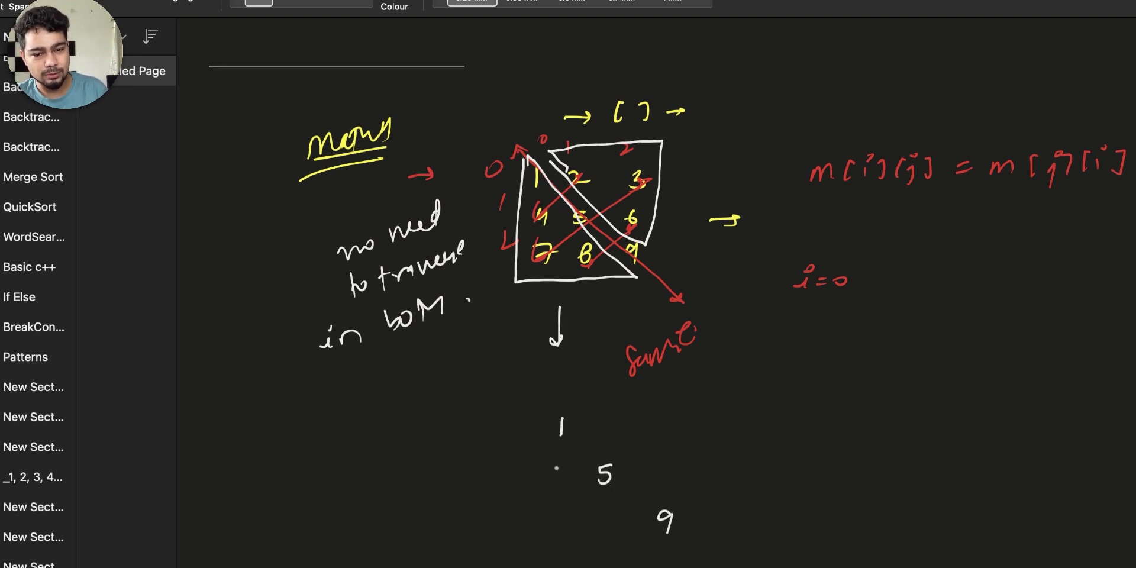
- Fill the transposed grid's off-diagonal values 2, 4, 3, 7, 6, 8
left_click_drag(553, 465, 574, 489)
left_click_drag(605, 415, 619, 436)
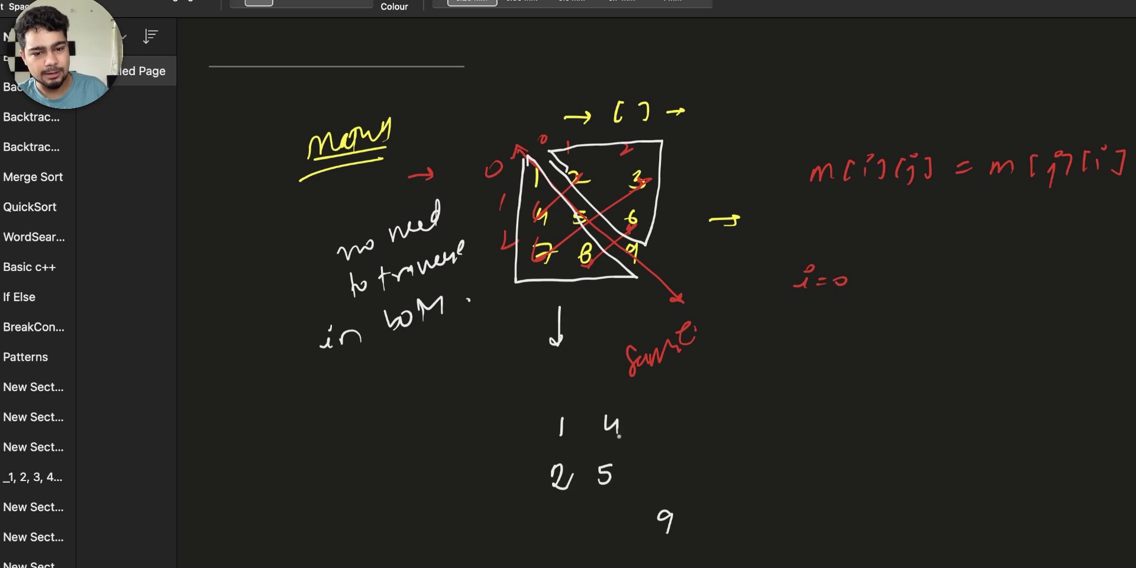
left_click_drag(557, 520, 557, 540)
mouse_move(655, 420)
left_mouse_down()
mouse_move(662, 440)
mouse_move(674, 429)
left_mouse_up()
left_click_drag(625, 507, 619, 526)
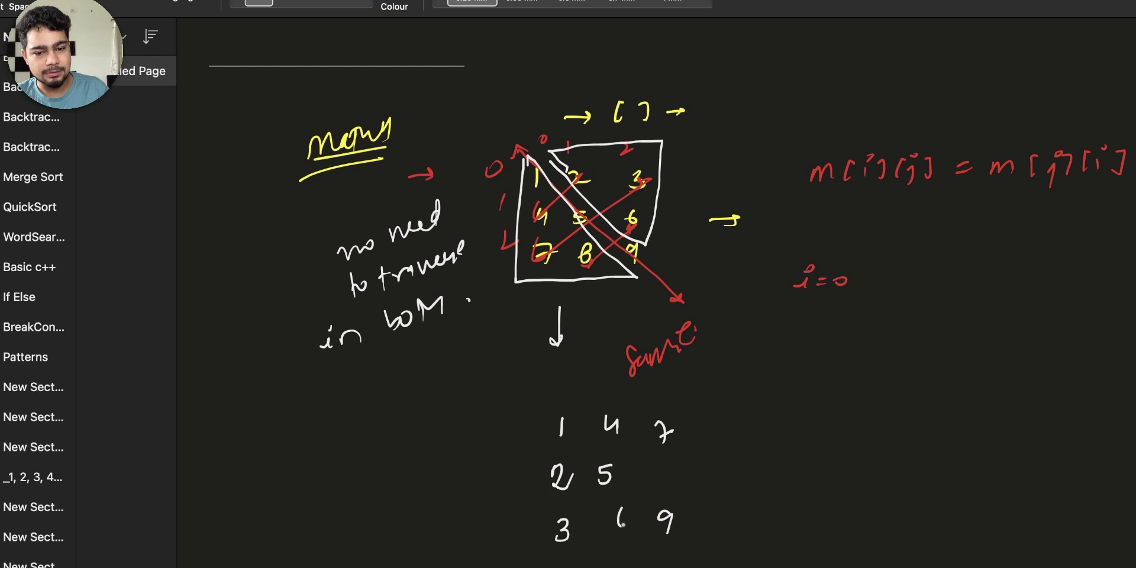
left_click_drag(665, 469, 666, 493)
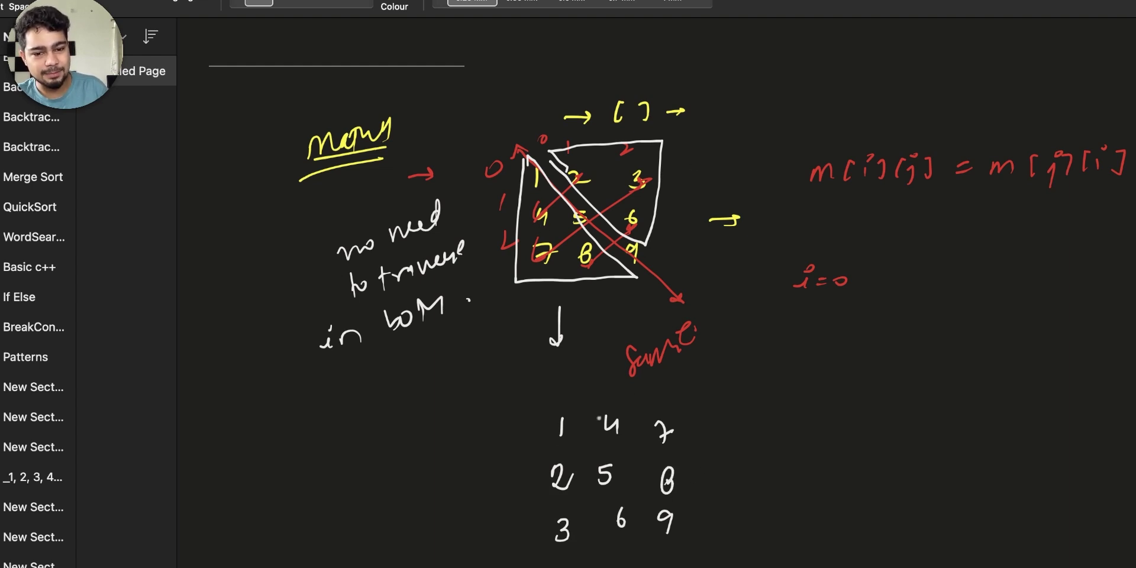
- Draw an arrow right of the transposed grid and start a new matrix with 1, 2, 3, 4
left_click_drag(726, 475, 747, 479)
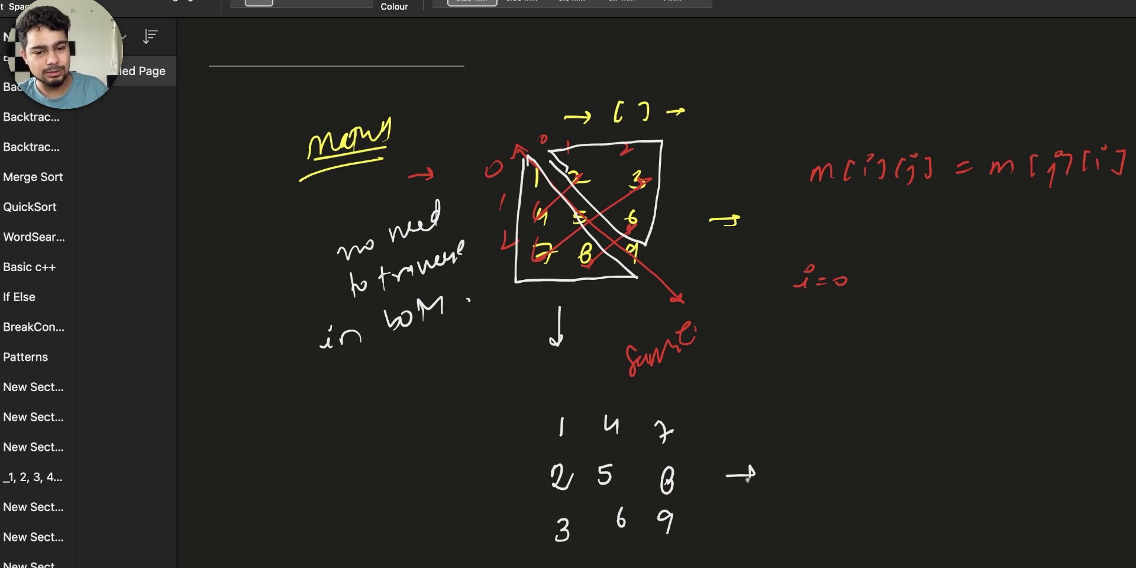
mouse_move(805, 416)
left_mouse_down()
mouse_move(807, 434)
mouse_move(906, 417)
mouse_move(895, 434)
left_mouse_up()
left_click_drag(805, 463, 815, 481)
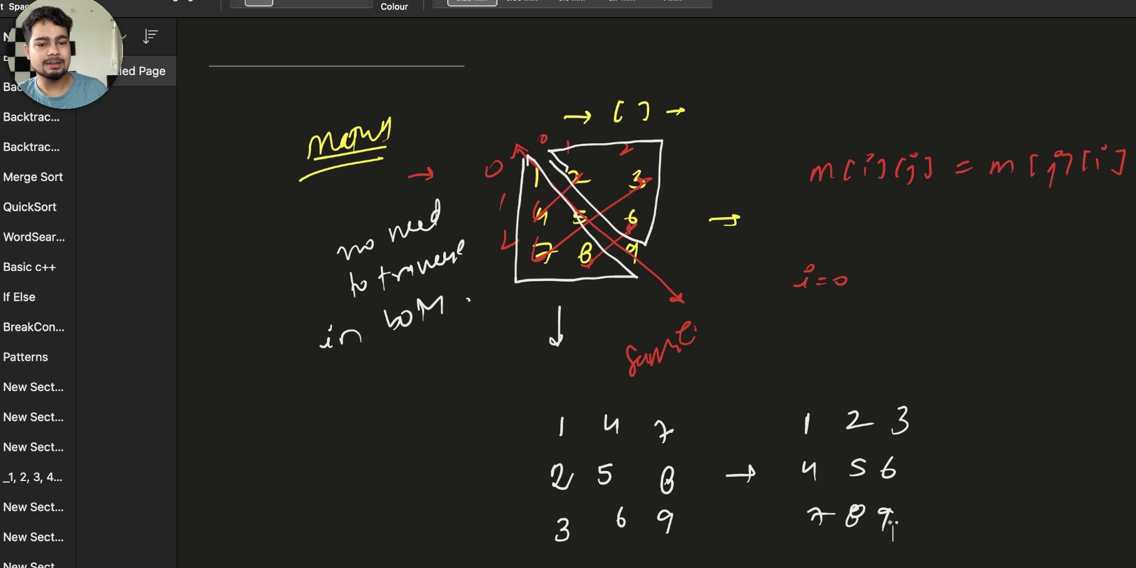
- List the next i values after i=0 and circle 4, 2 and 7 in the transposed grid
scroll(868, 268, "down", 2)
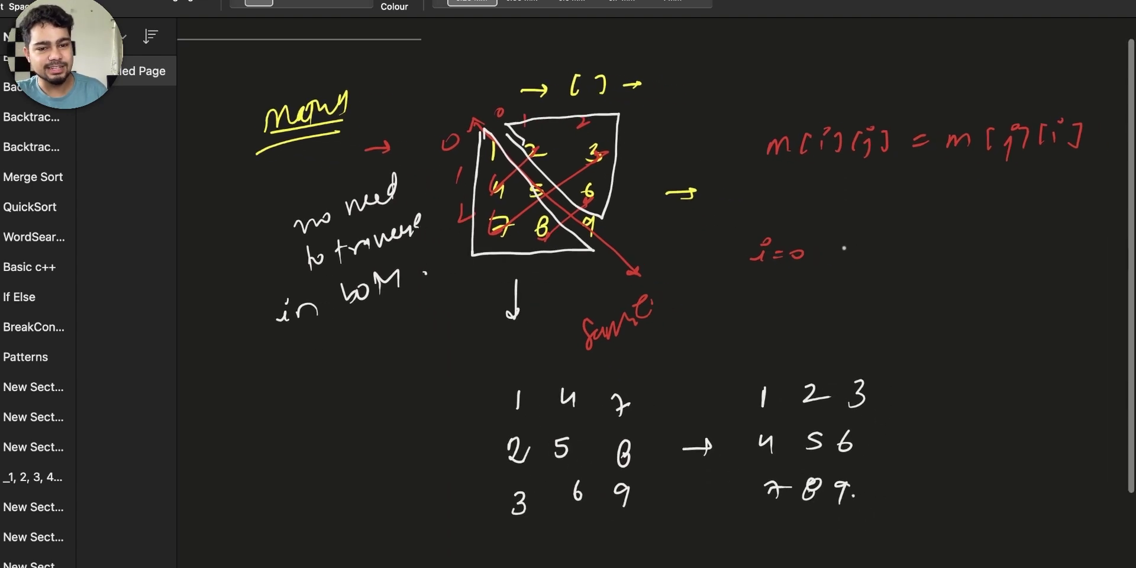
scroll(868, 269, "right", 3)
scroll(868, 268, "down", 1)
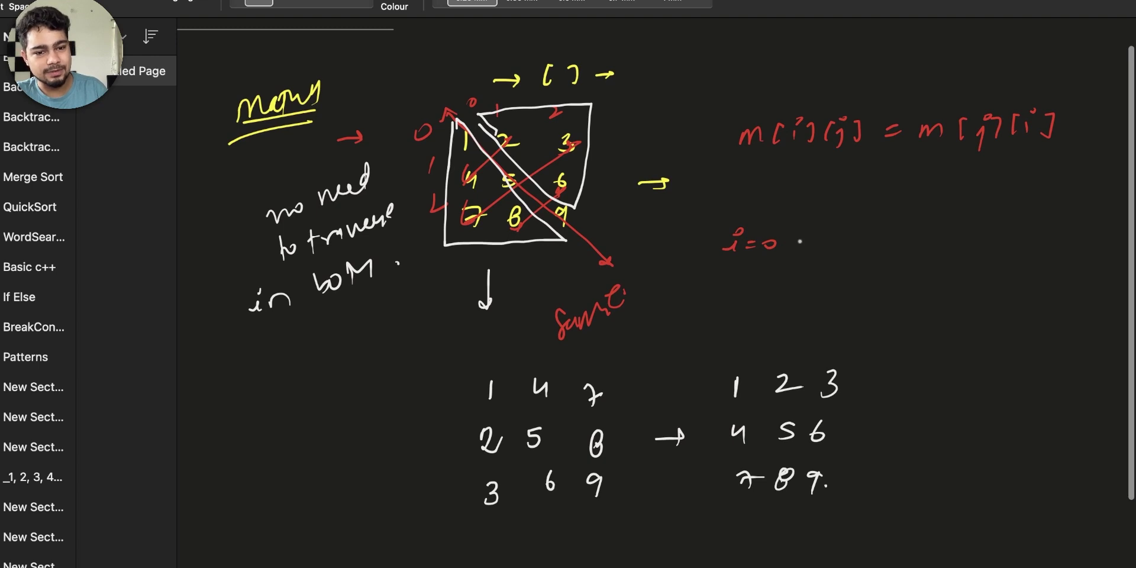
mouse_move(803, 236)
left_mouse_down()
mouse_move(800, 253)
mouse_move(826, 249)
left_mouse_up()
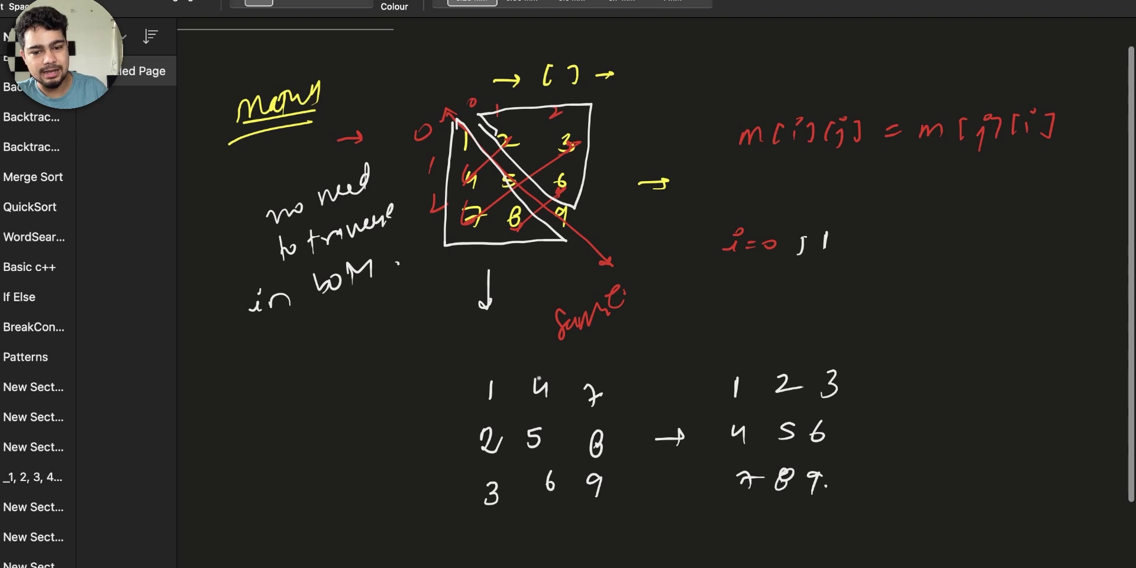
left_click_drag(541, 362, 536, 364)
left_click_drag(497, 416, 494, 417)
mouse_move(845, 248)
left_mouse_down()
mouse_move(837, 256)
mouse_move(882, 251)
left_mouse_up()
left_click_drag(587, 374, 592, 372)
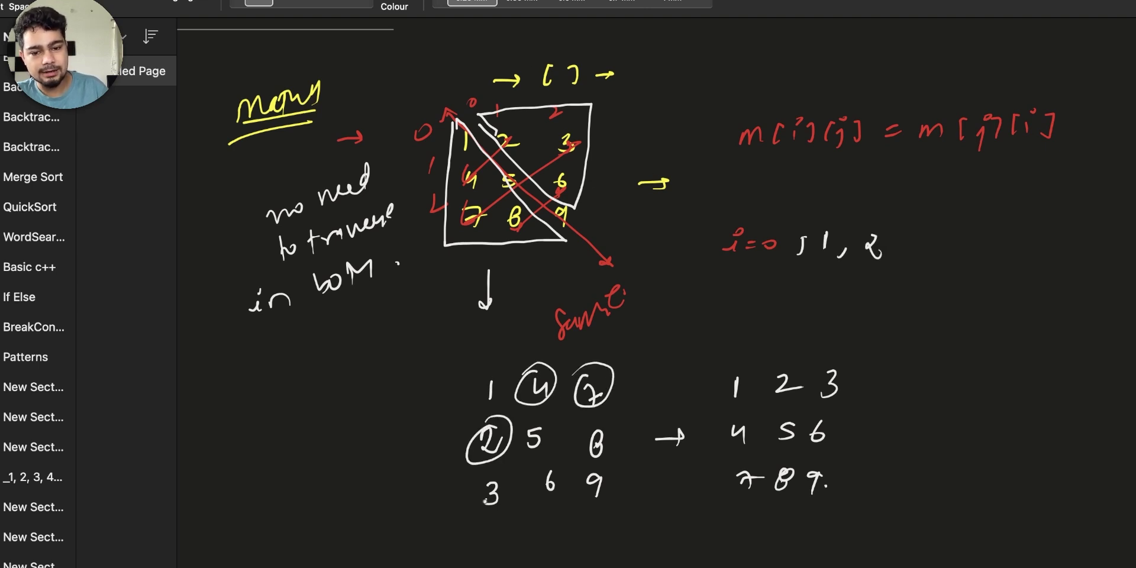
left_click_drag(801, 237, 806, 237)
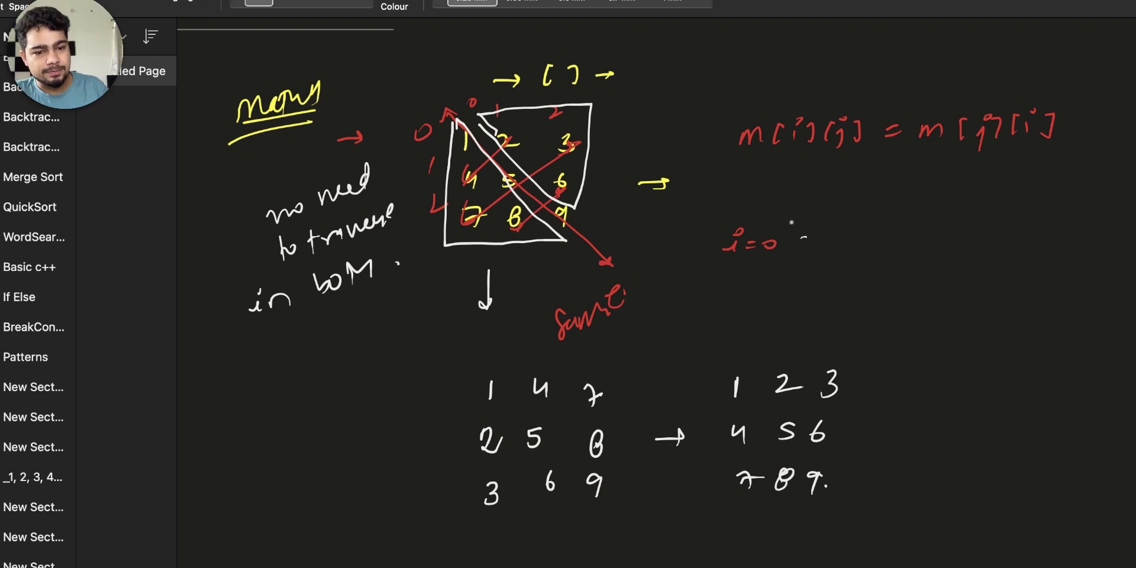
- Write j = 0, 1, 2 after i=0 while circling 1, 4, 2, 7 and 3 in the transposed grid
mouse_move(837, 232)
left_mouse_down()
mouse_move(834, 260)
mouse_move(847, 220)
mouse_move(870, 243)
left_mouse_up()
left_click_drag(857, 251, 894, 241)
left_click_drag(491, 371, 486, 373)
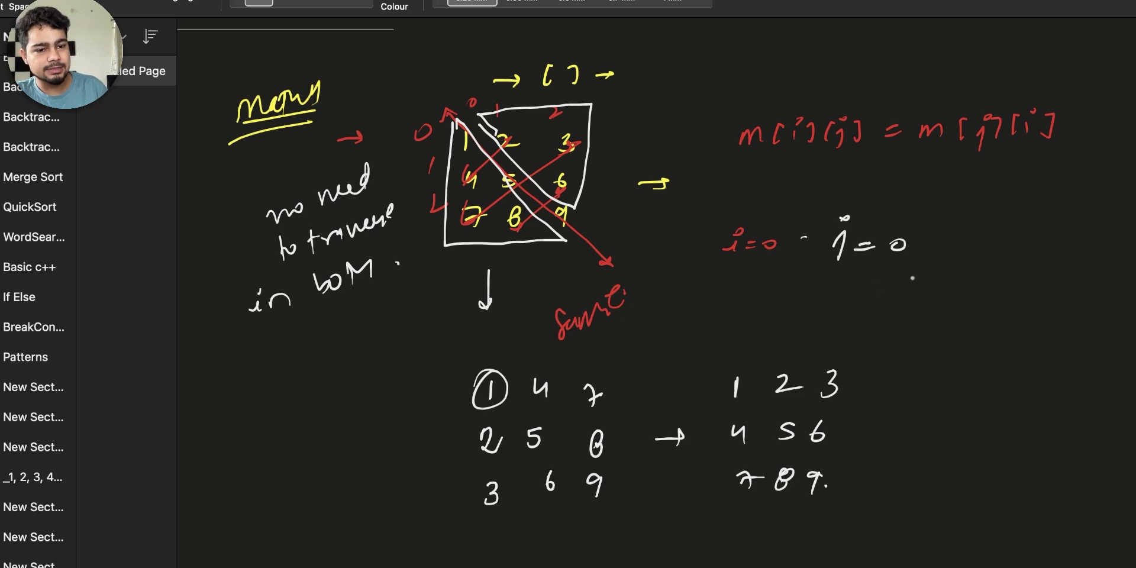
left_click_drag(923, 247, 918, 259)
left_click_drag(951, 232, 949, 253)
left_click_drag(538, 366, 541, 364)
left_click_drag(491, 416, 493, 414)
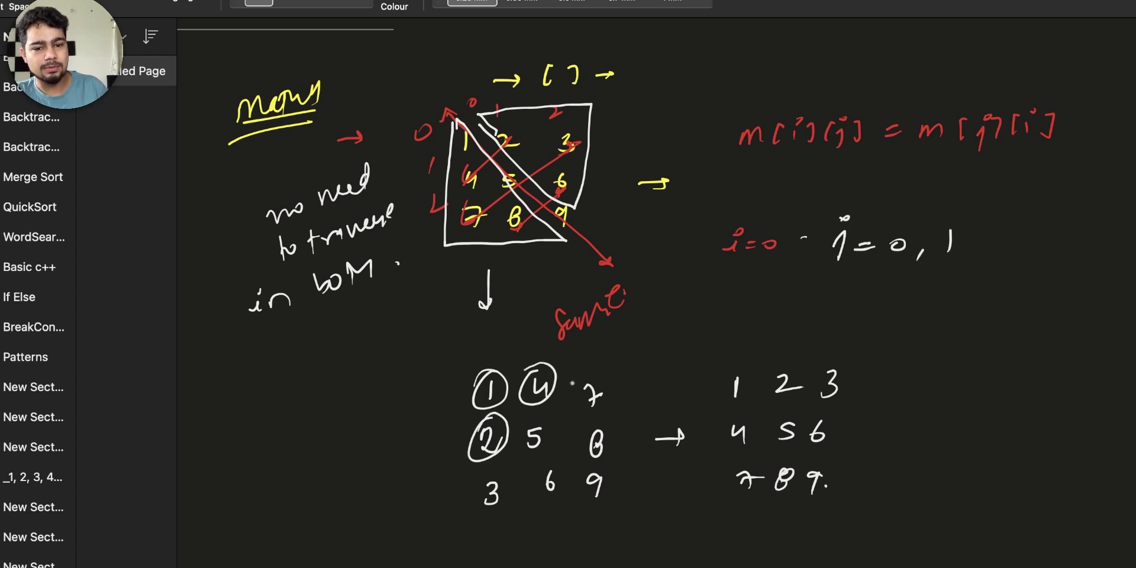
mouse_move(963, 251)
left_mouse_down()
mouse_move(960, 261)
mouse_move(1000, 253)
left_mouse_up()
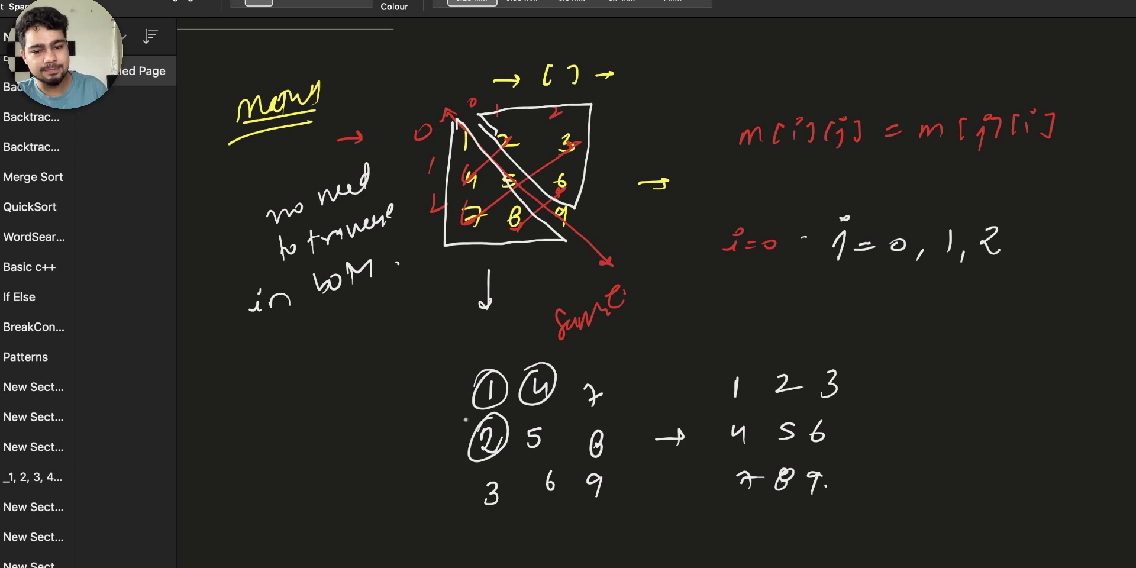
left_click_drag(578, 383, 561, 374)
left_click_drag(485, 472, 483, 476)
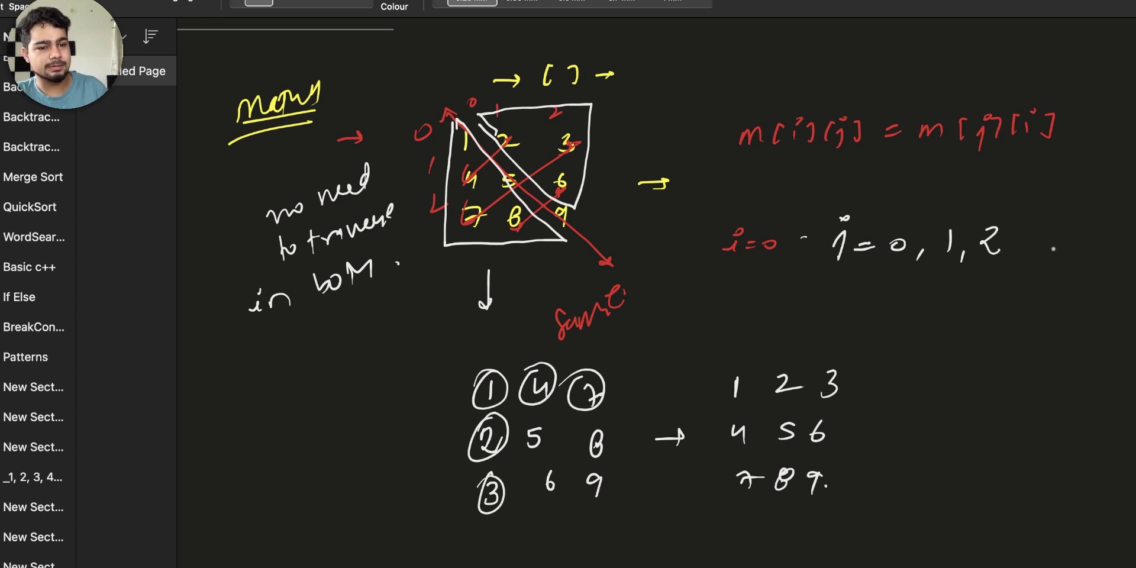
- Write i=1 with j = 0, 1, 2, circling 2 and 4 in the right grid and 5
mouse_move(727, 289)
left_mouse_down()
mouse_move(726, 299)
mouse_move(729, 276)
mouse_move(772, 299)
left_mouse_up()
left_click_drag(841, 278, 836, 313)
left_click_drag(840, 265, 892, 285)
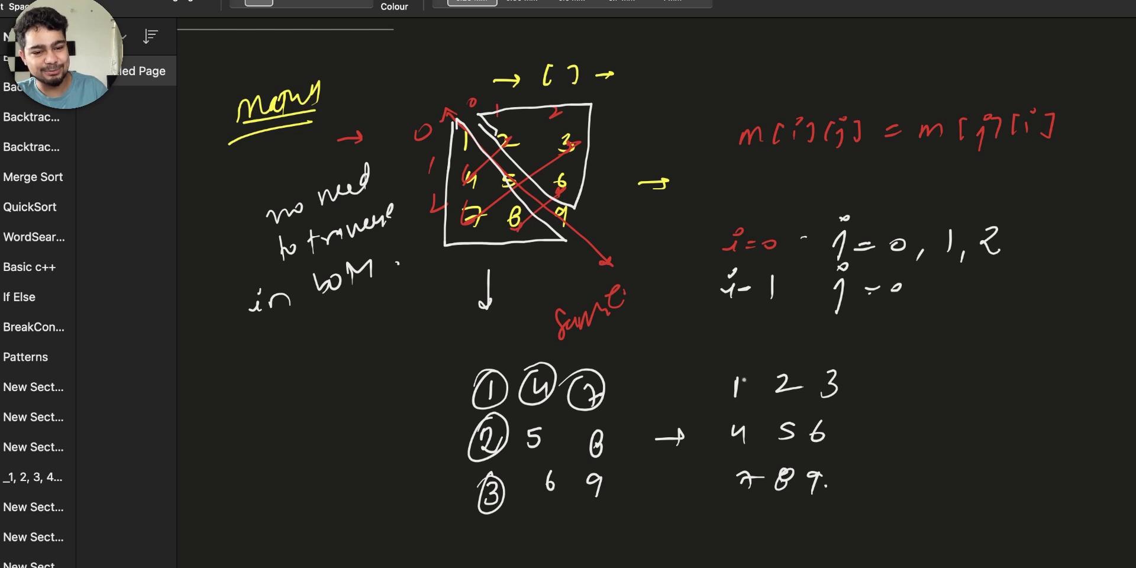
left_click_drag(799, 379, 800, 382)
left_click_drag(757, 415, 759, 417)
left_click_drag(927, 301, 922, 310)
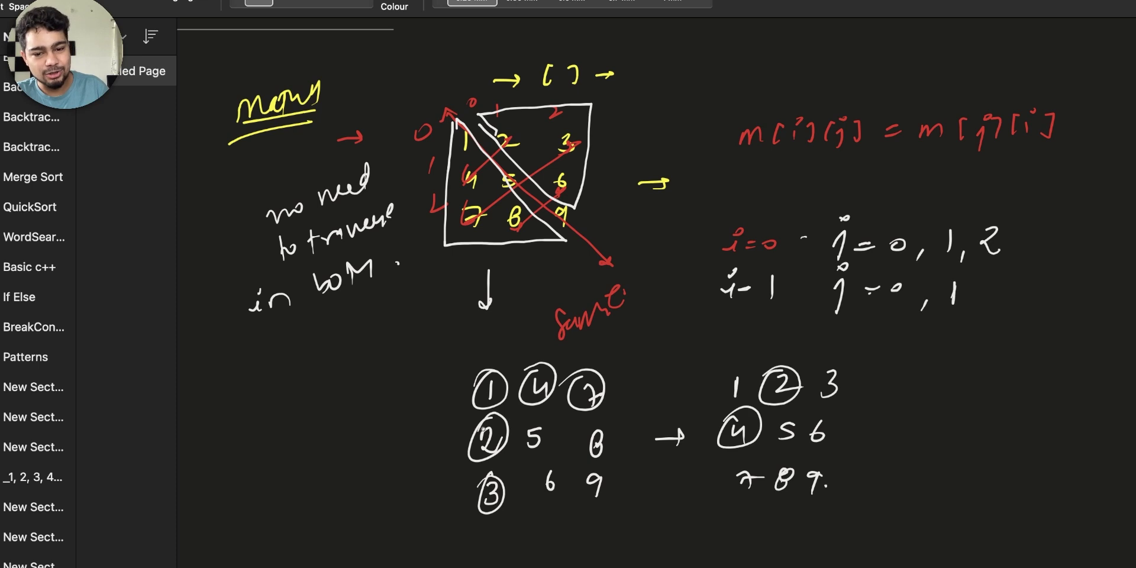
left_click_drag(513, 434, 523, 422)
mouse_move(975, 300)
left_mouse_down()
mouse_move(972, 312)
mouse_move(1016, 302)
left_mouse_up()
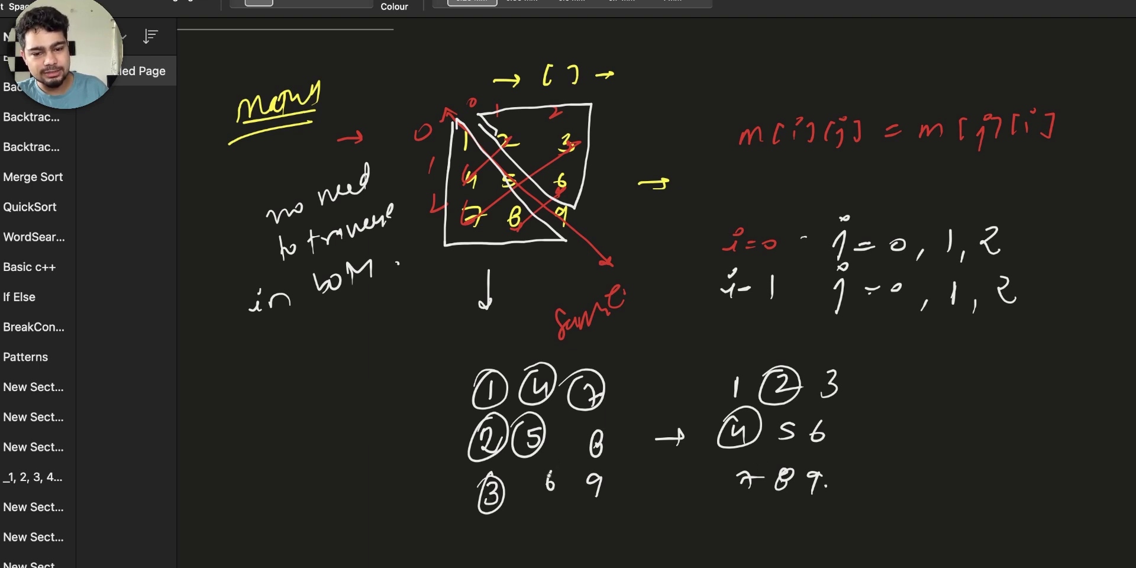
- Circle the yellow 8 and 6 in the matrix and the 8 in the transposed grid
left_click_drag(527, 203, 524, 202)
left_click_drag(554, 168, 545, 183)
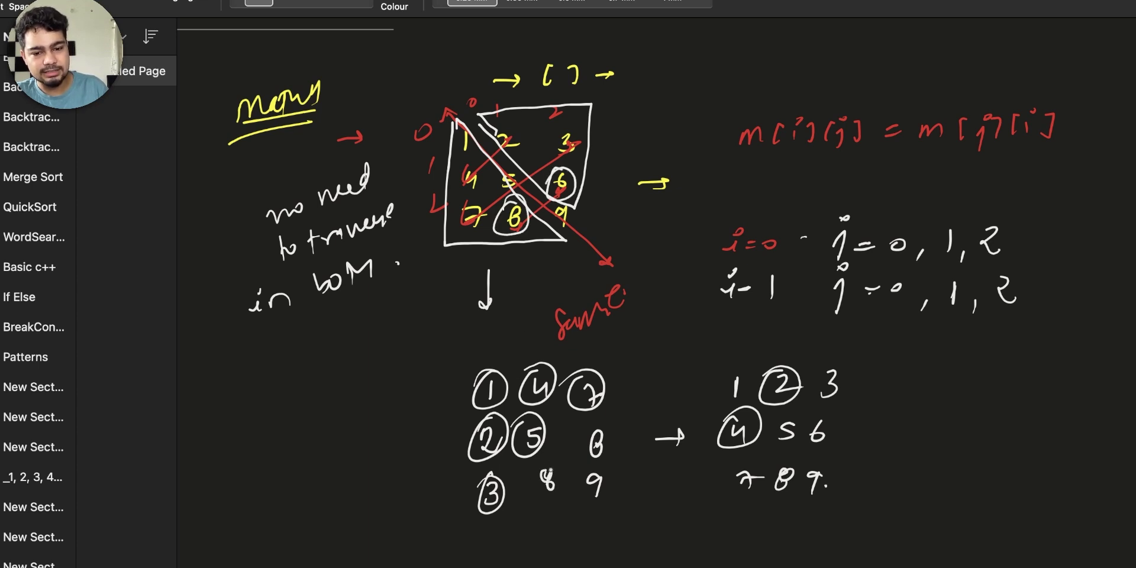
left_click_drag(554, 464, 536, 497)
- Circle the 8s in the lower grid and write i=2 below i=1
mouse_move(595, 431)
left_mouse_down()
mouse_move(606, 443)
mouse_move(589, 460)
left_mouse_up()
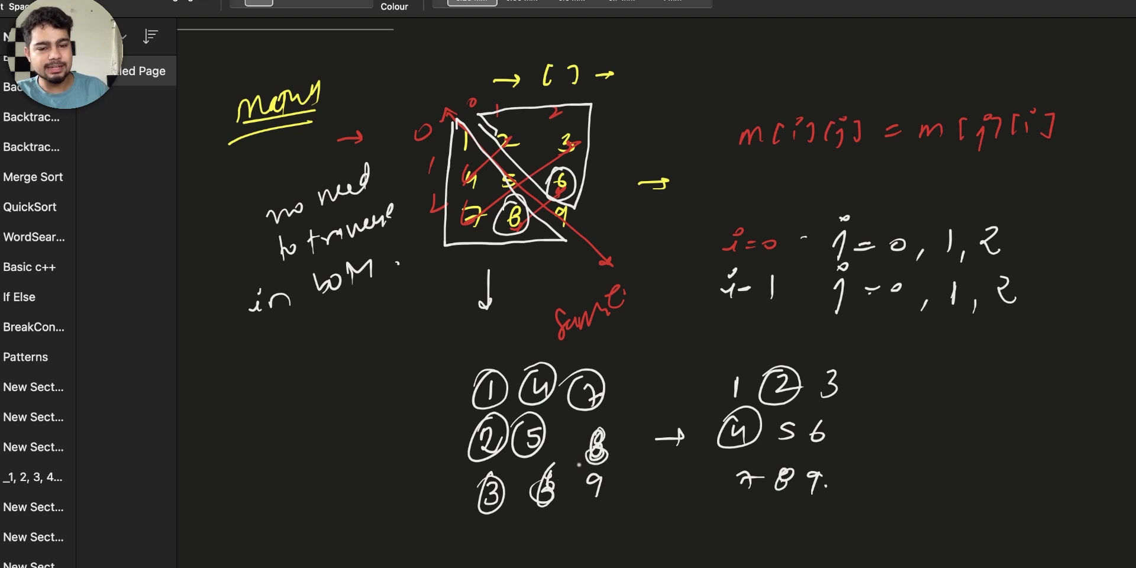
mouse_move(725, 322)
left_mouse_down()
mouse_move(736, 331)
mouse_move(736, 308)
left_mouse_up()
left_click_drag(743, 323, 756, 319)
mouse_move(744, 332)
left_mouse_down()
mouse_move(836, 349)
mouse_move(840, 323)
left_mouse_up()
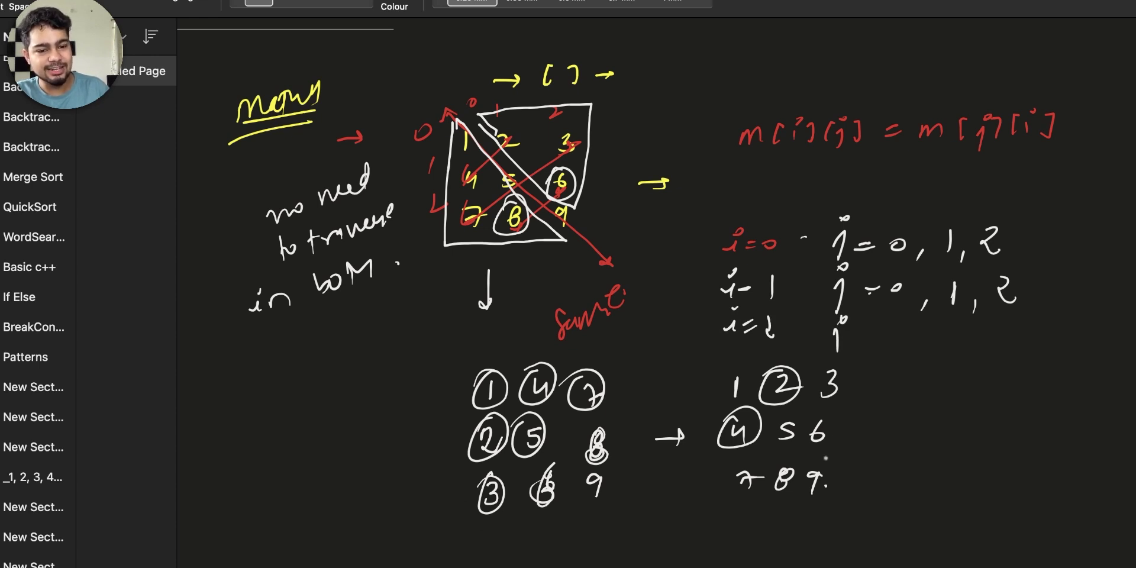
- Circle 3, 7, 8, 6 and 9 of the right grid in blue ink
mouse_move(870, 388)
left_mouse_down()
mouse_move(887, 386)
mouse_move(869, 391)
left_mouse_up()
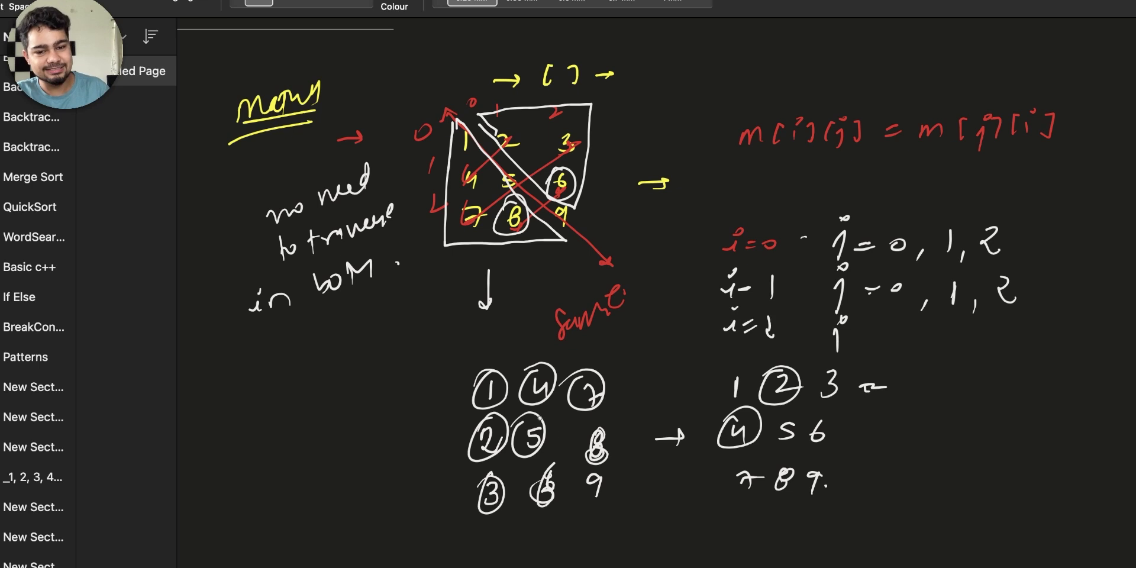
mouse_move(496, 484)
left_mouse_down()
mouse_move(466, 495)
mouse_move(494, 517)
left_mouse_up()
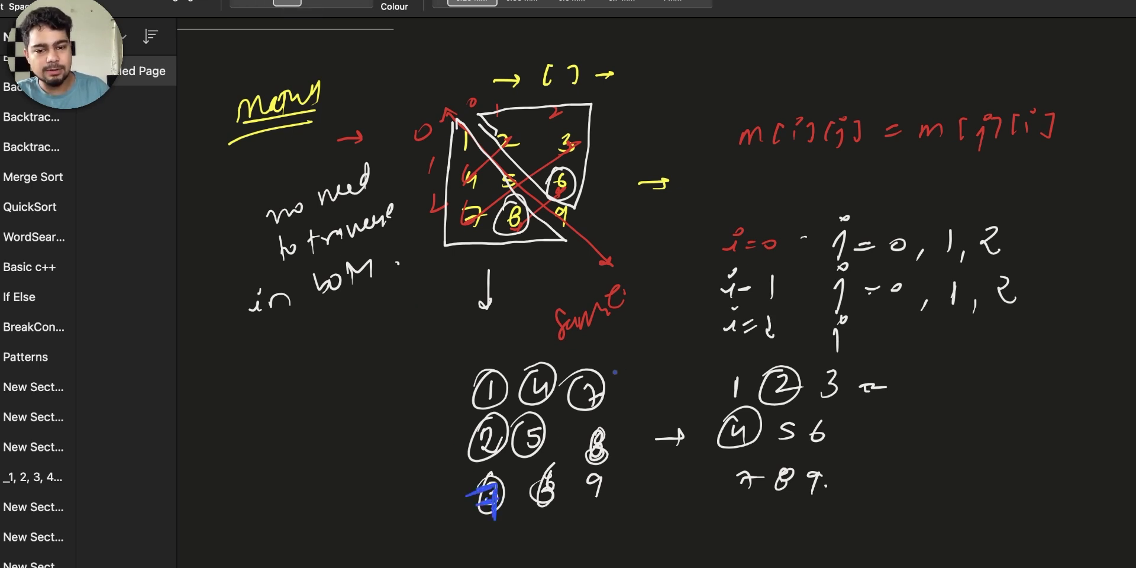
left_click_drag(733, 463, 723, 471)
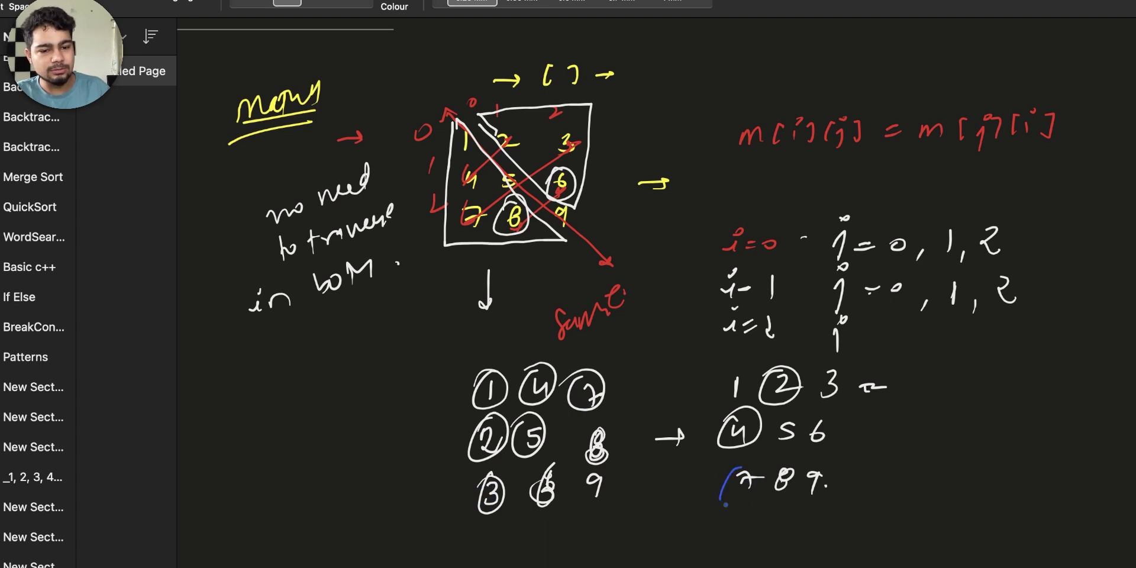
left_click_drag(824, 367, 796, 397)
left_click_drag(779, 473, 775, 457)
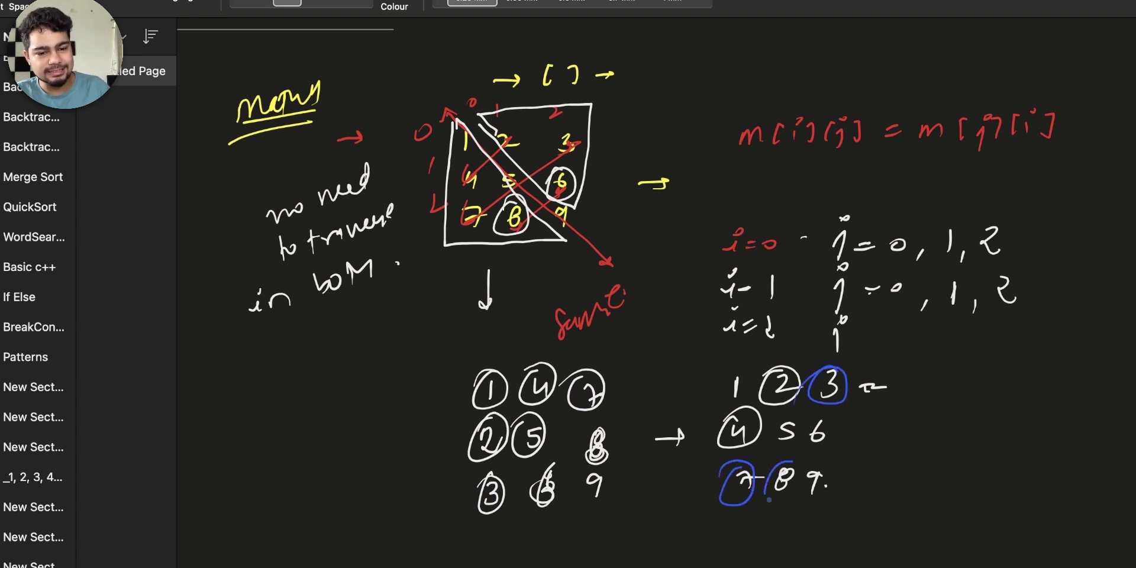
left_click_drag(826, 412, 815, 414)
left_click_drag(821, 472, 815, 474)
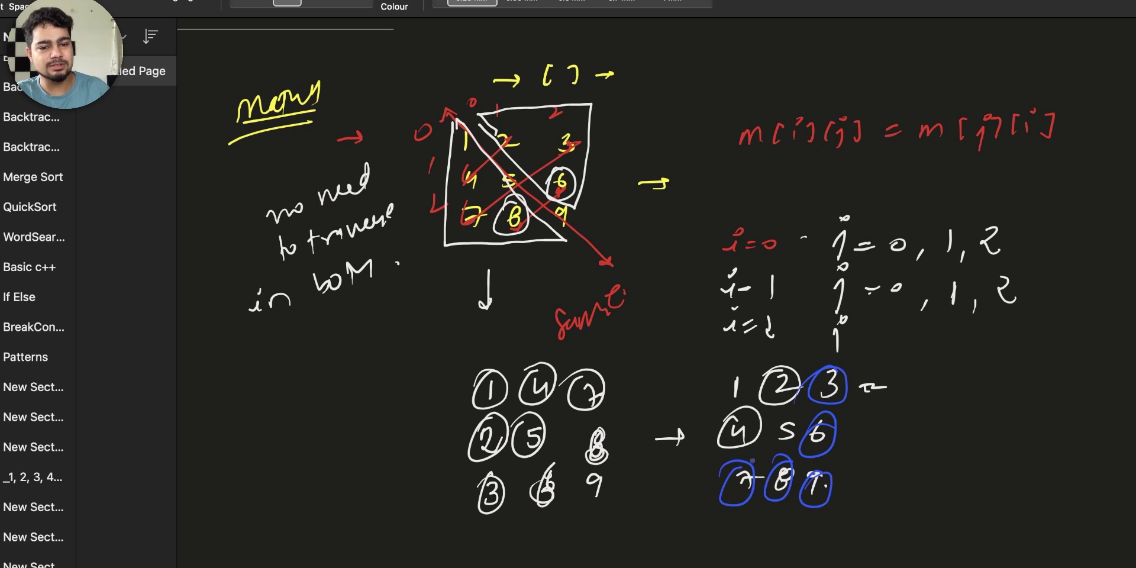
- Draw arrows between the grids and under the formula, then write the condition i<j
left_click_drag(630, 364, 667, 373)
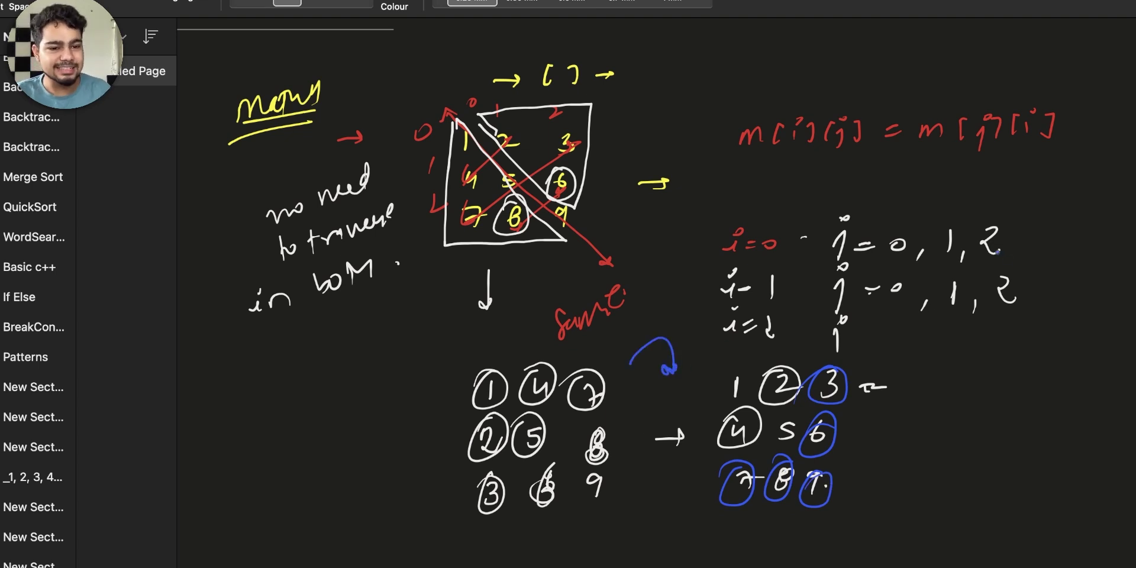
mouse_move(743, 184)
left_mouse_down()
mouse_move(933, 201)
mouse_move(900, 200)
left_mouse_up()
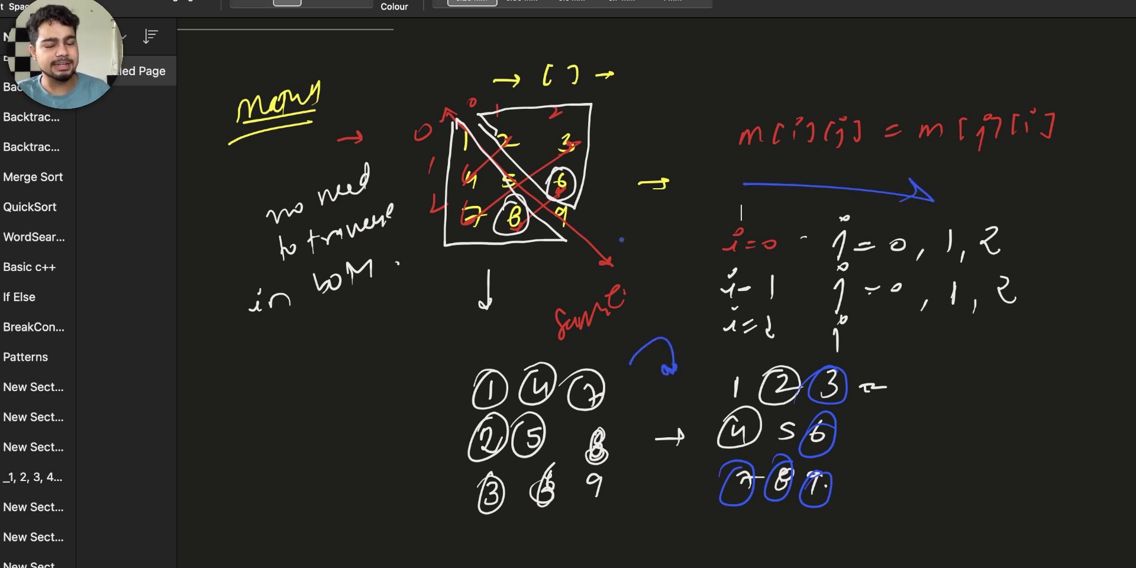
mouse_move(959, 350)
left_mouse_down()
mouse_move(957, 381)
mouse_move(990, 419)
mouse_move(997, 385)
left_mouse_up()
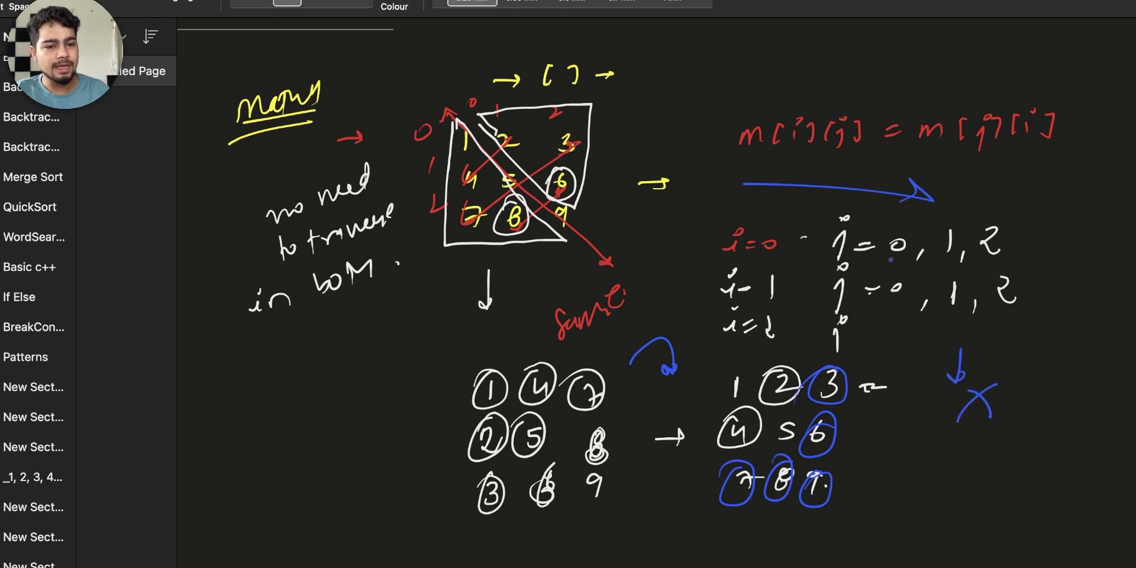
mouse_move(1046, 167)
left_mouse_down()
mouse_move(983, 210)
mouse_move(1019, 190)
left_mouse_up()
left_click(1052, 160)
left_click(992, 164)
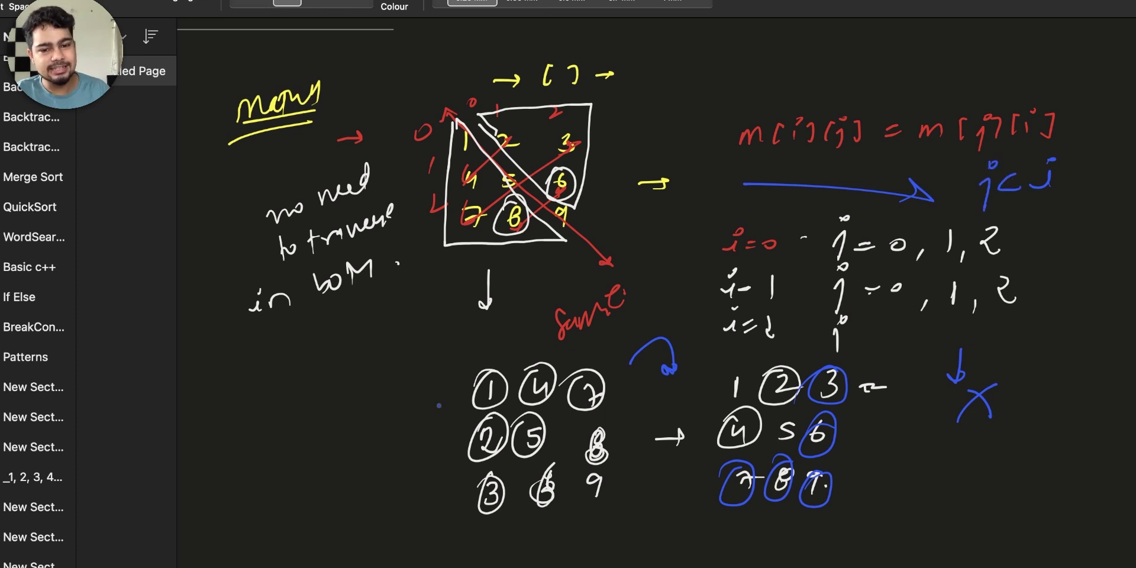
- Outline the matrix's lower triangle in blue and add small curved arrows
mouse_move(455, 122)
left_mouse_down()
mouse_move(442, 240)
mouse_move(457, 123)
left_mouse_up()
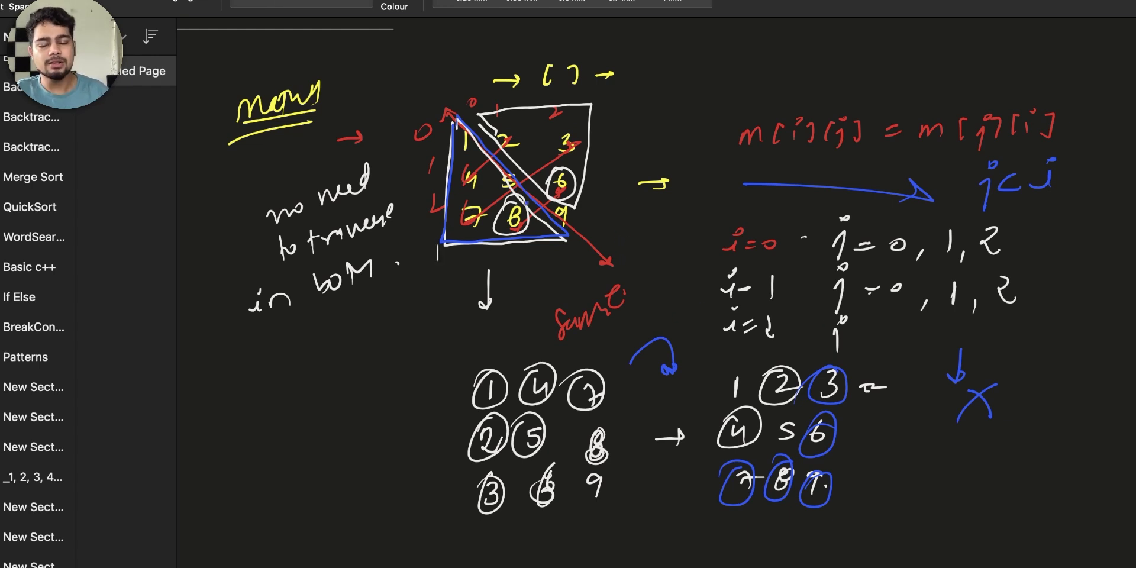
left_click_drag(433, 264, 414, 308)
left_click_drag(952, 58, 966, 86)
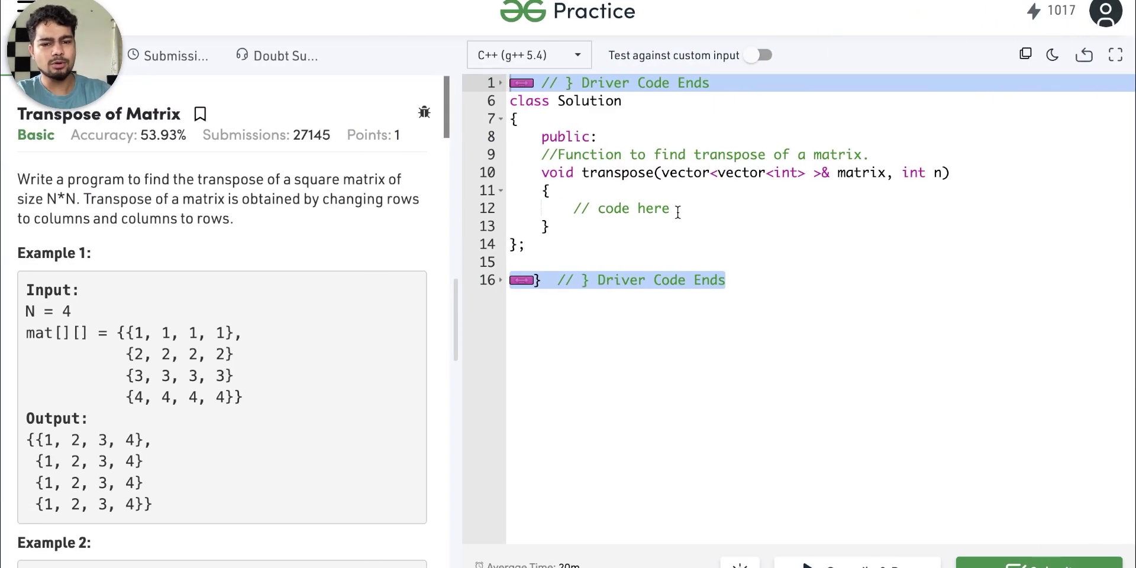
left_click(678, 210)
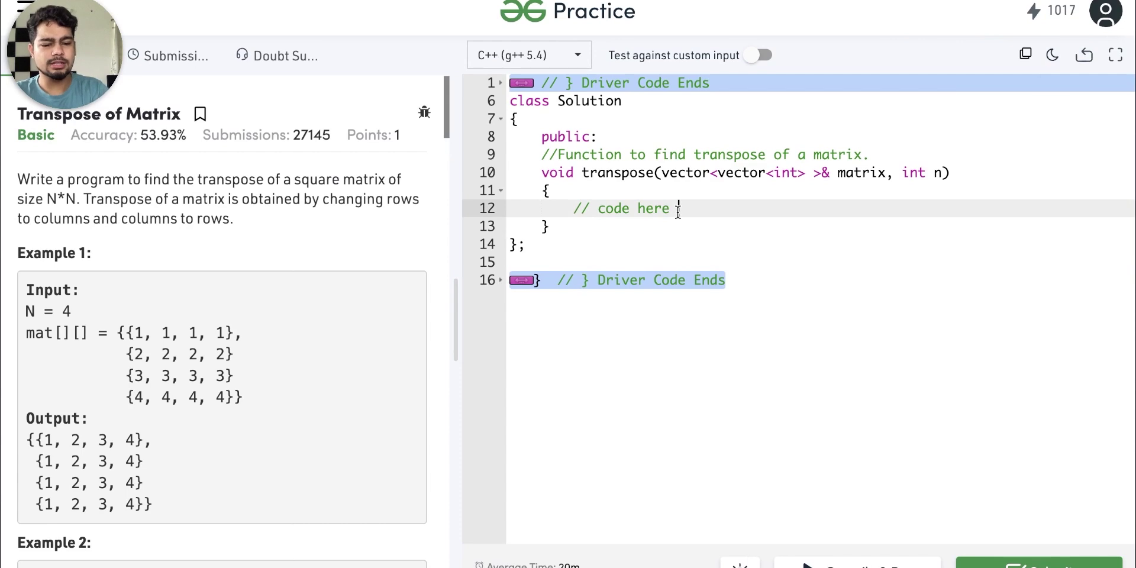
- Write nested for-loops swapping matrix[i][j] with matrix[j][i], then run the code
key("Return")
type("for(int i=0;<n;i++){")
key("Return")
type("for(int j=0;j<=i;j++){")
key("Return")
type("swap(matrix[i][j],matrix[j][i]);")
key("ctrl+Return")
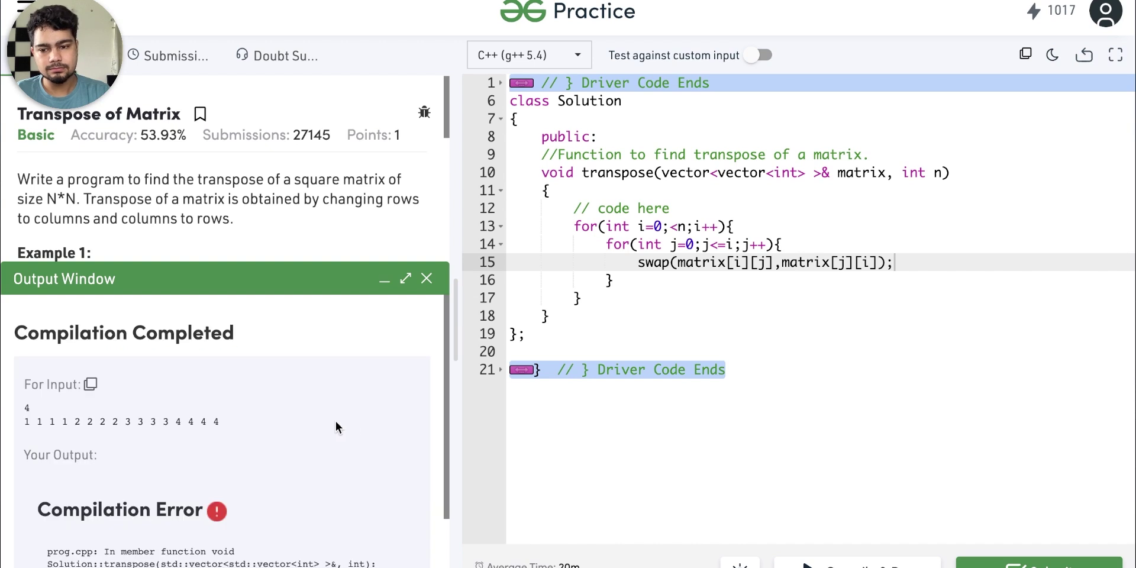
- Fix the outer loop condition to i<n and re-run the code
scroll(339, 429, "down", 2)
left_click(669, 227)
type("i")
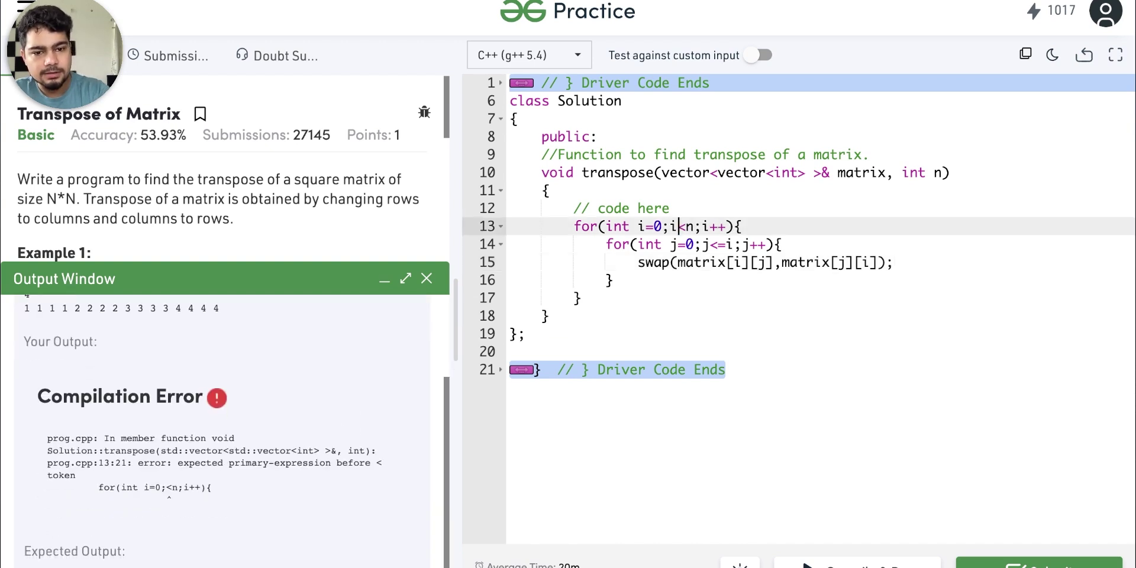
key("ctrl+Return")
key("ctrl+Return")
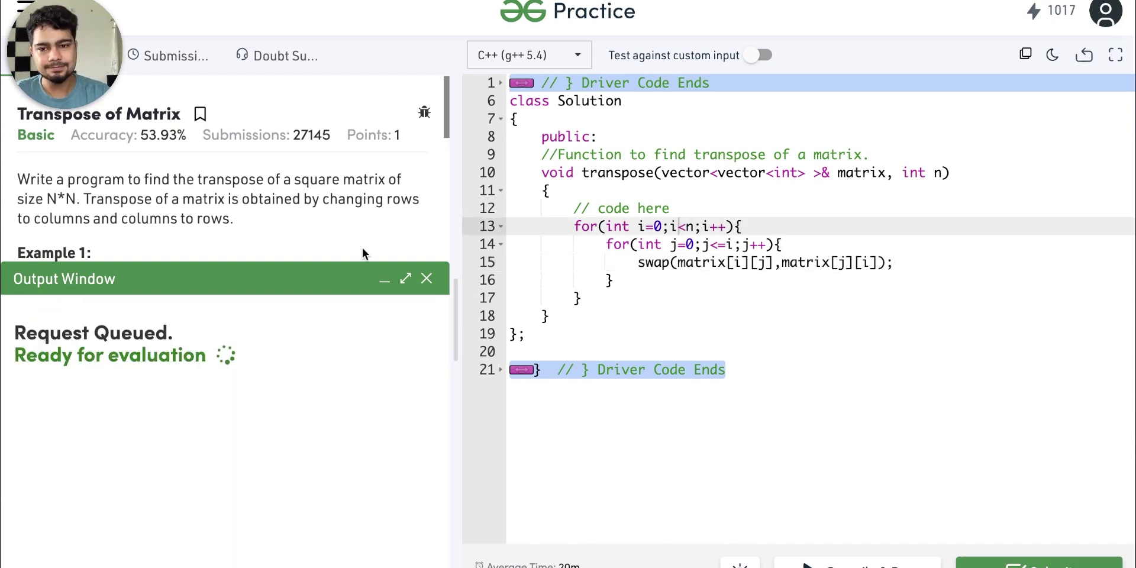
- Change line 14's inner loop condition from j<=i to j<i
scroll(379, 413, "down", 1)
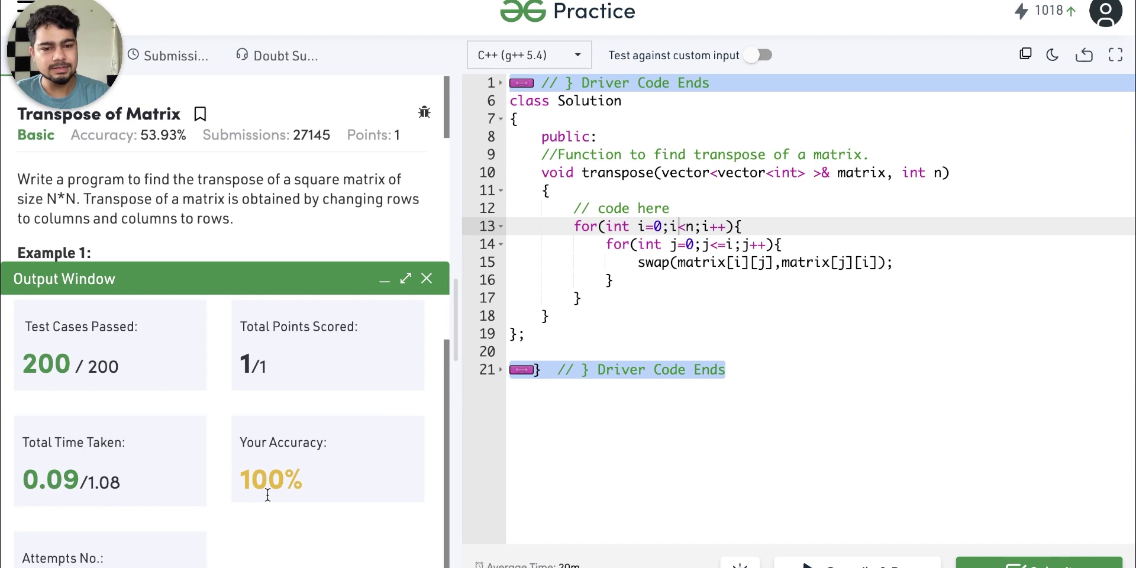
left_click(727, 243)
key("BackSpace")
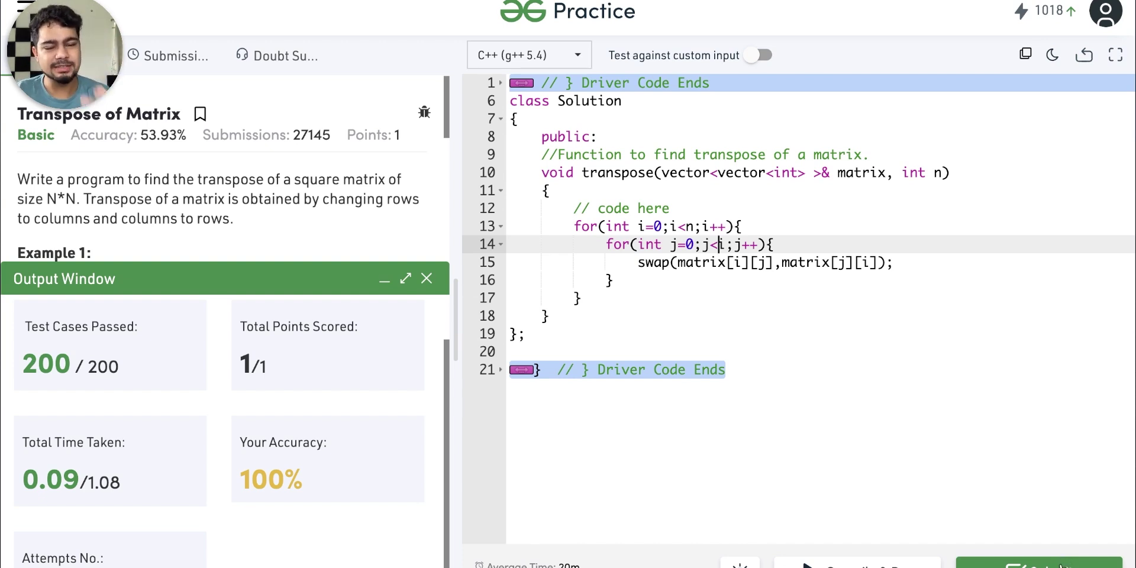
- Submit the transpose solution, confirm 200/200 tests passing, and close the results panel
left_click(1039, 564)
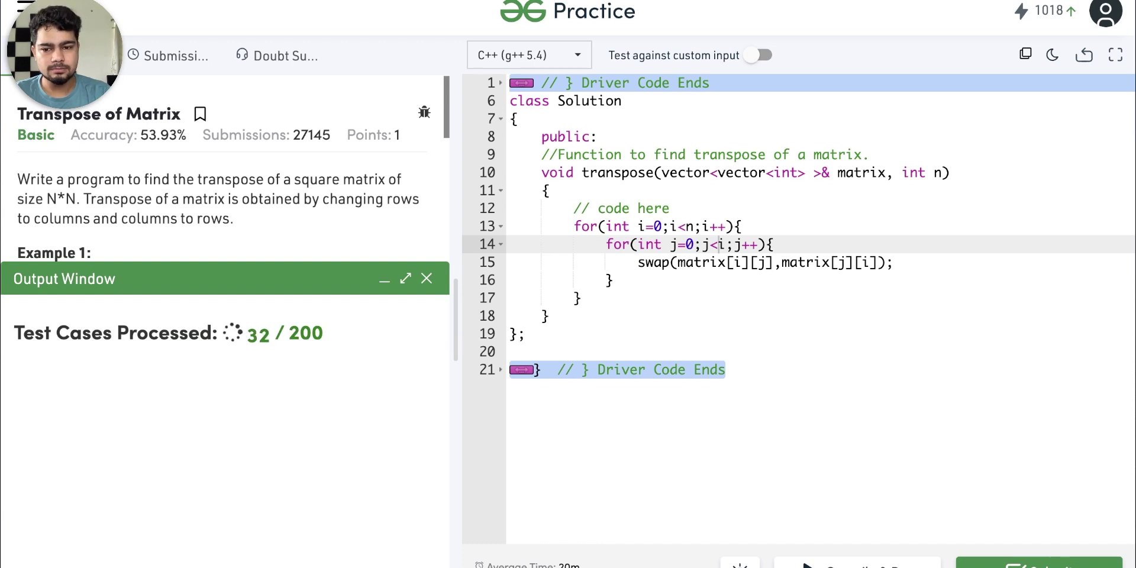
left_click_drag(297, 436, 238, 436)
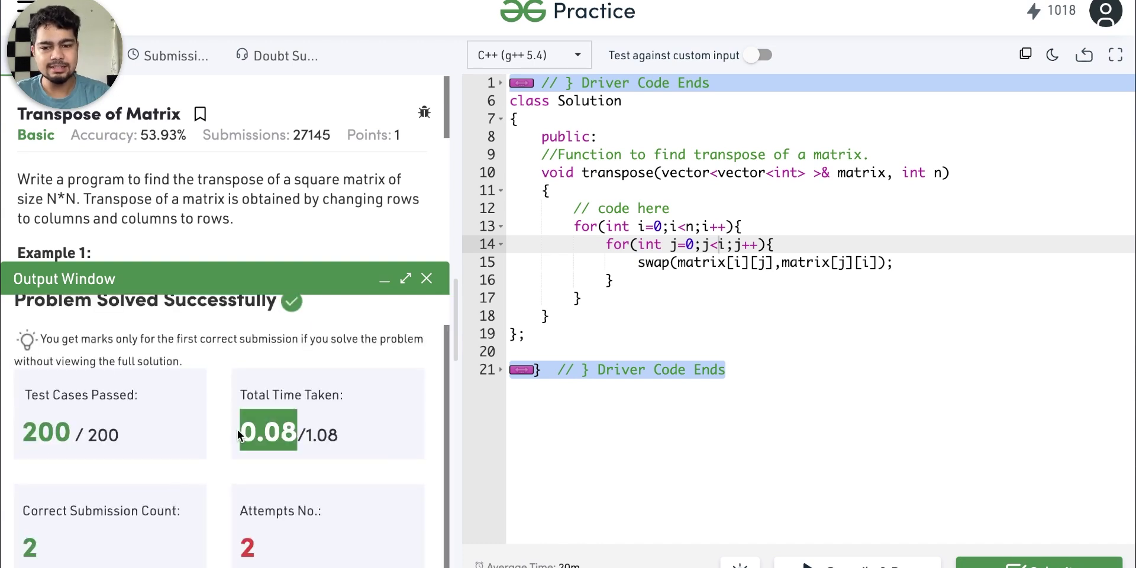
left_click(327, 439)
scroll(327, 439, "up", 1)
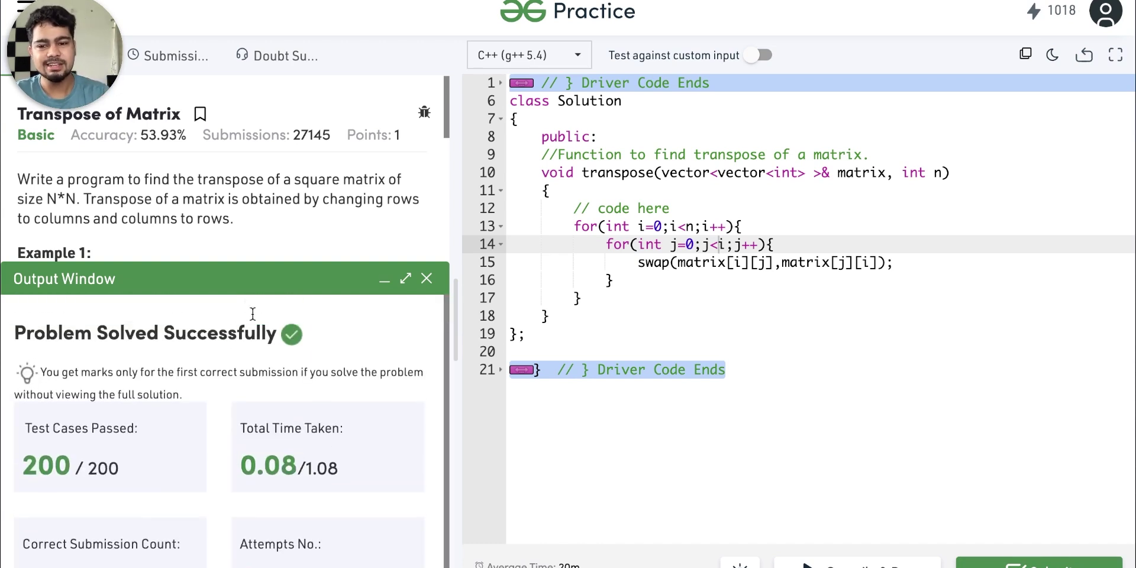
left_click(384, 281)
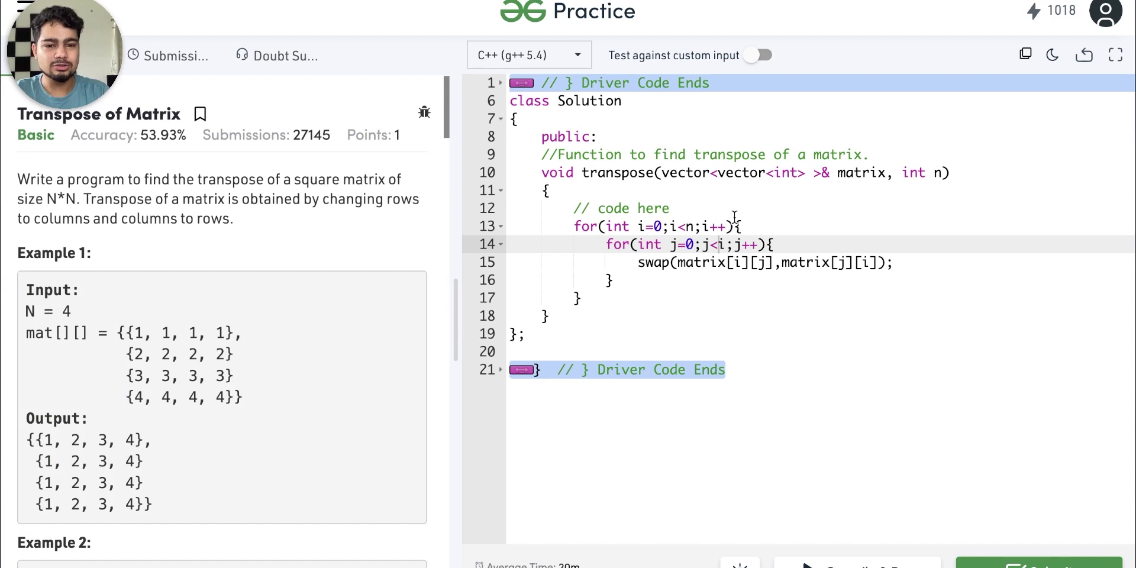
- Open the Rotate by 90 degree problem, select its title, and return to the OneNote sketch
double_click(663, 262)
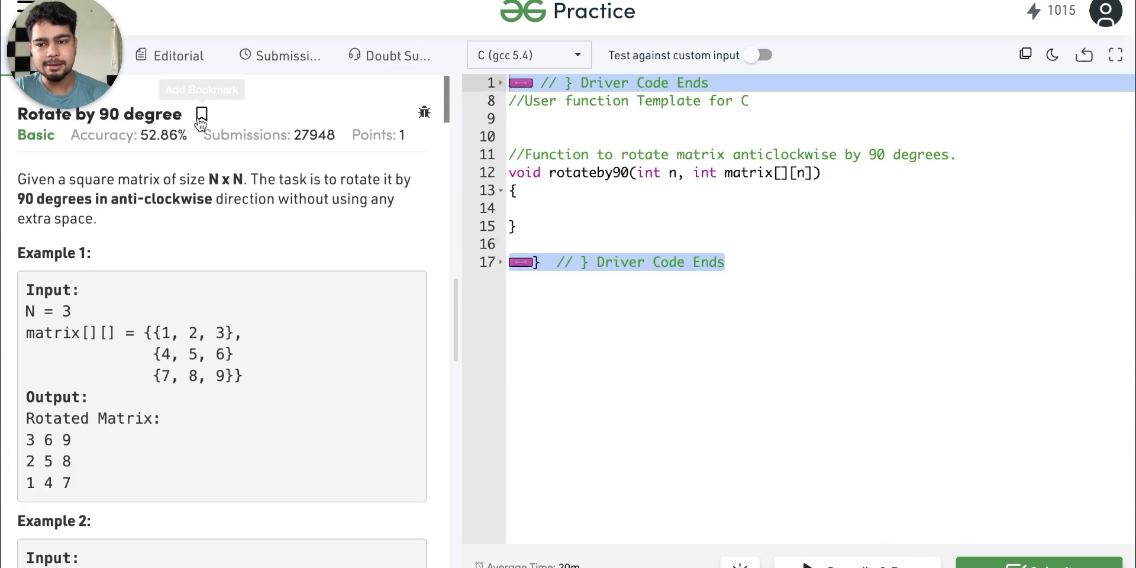
left_click_drag(18, 114, 199, 161)
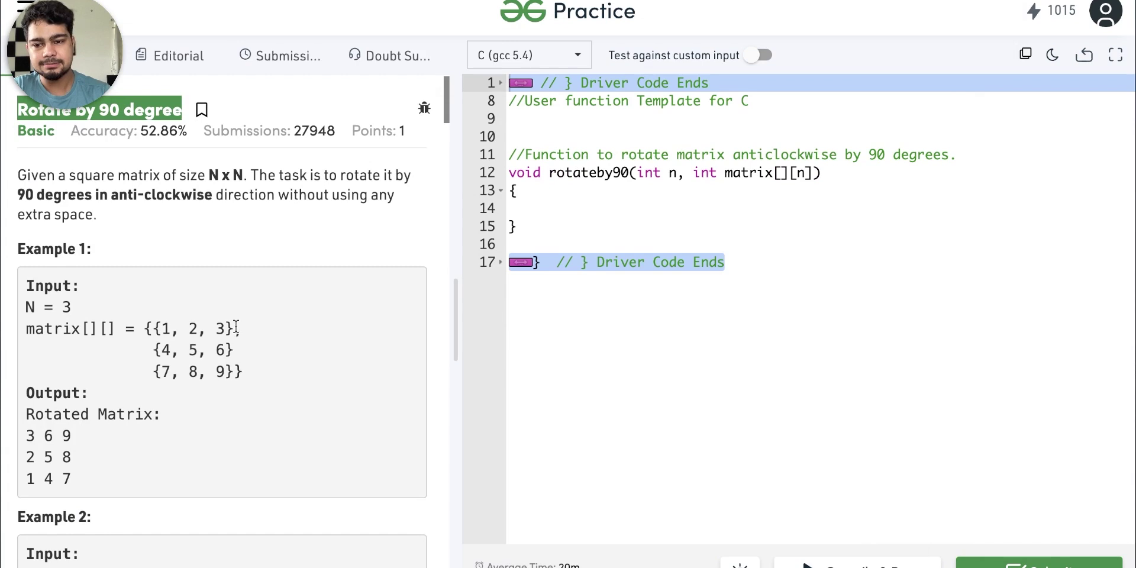
scroll(237, 331, "down", 1)
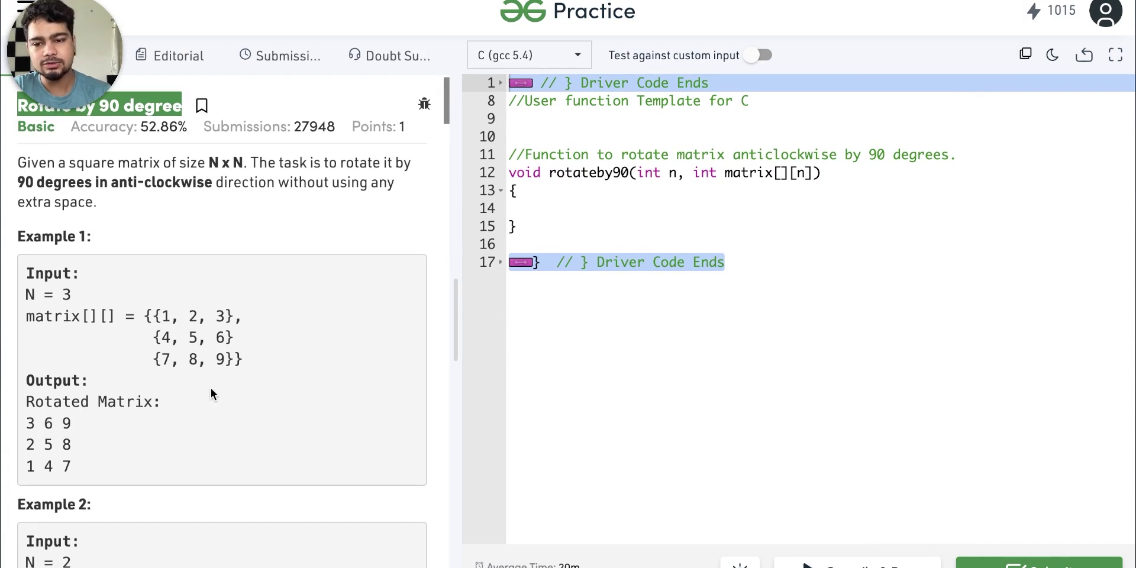
key("ctrl+Right")
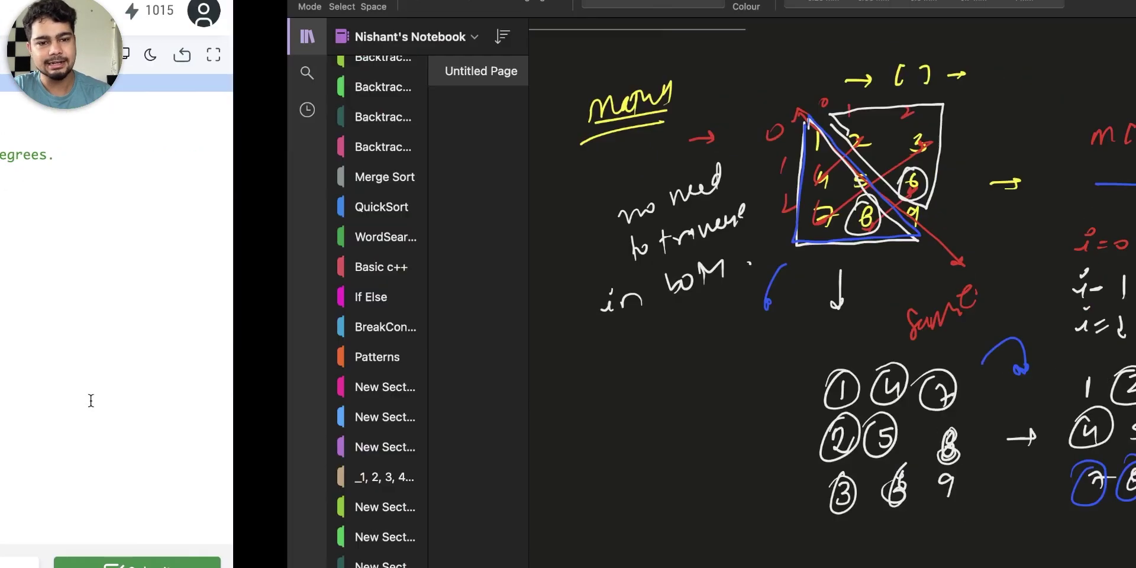
- Scroll down the sketch page, add a few pen strokes, and switch to red ink
scroll(948, 94, "down", 3)
scroll(948, 95, "down", 2)
mouse_move(461, 237)
left_mouse_down()
mouse_move(424, 430)
mouse_move(659, 245)
left_mouse_up()
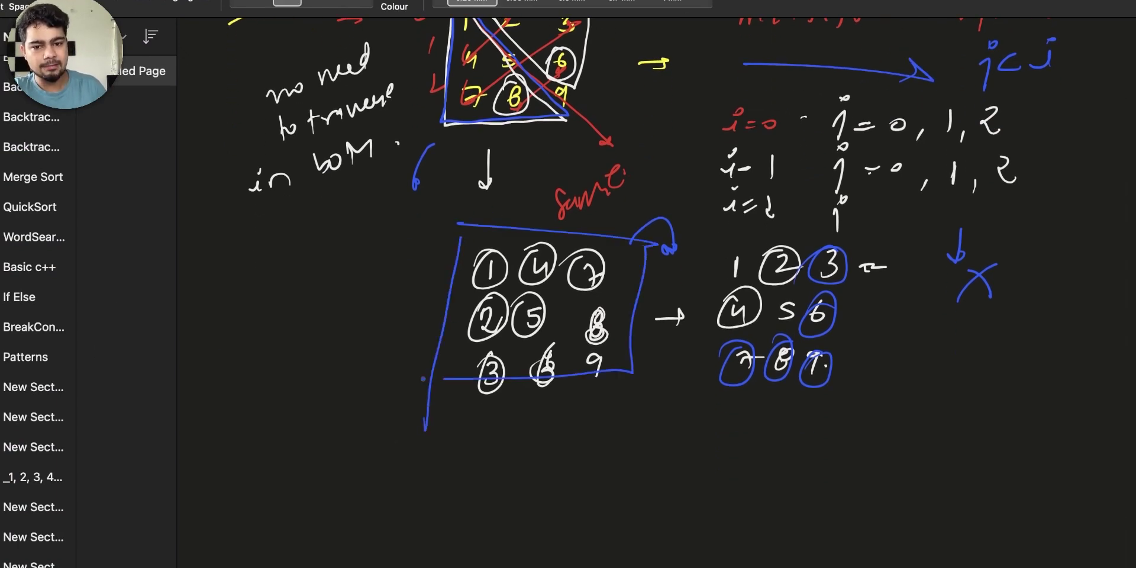
scroll(591, 296, "down", 5)
left_click_drag(645, 133, 419, 268)
mouse_move(474, 307)
left_mouse_down()
mouse_move(451, 363)
mouse_move(467, 395)
mouse_move(540, 372)
left_mouse_up()
mouse_move(564, 355)
left_mouse_down()
mouse_move(564, 399)
mouse_move(616, 342)
left_mouse_up()
left_click(344, 3)
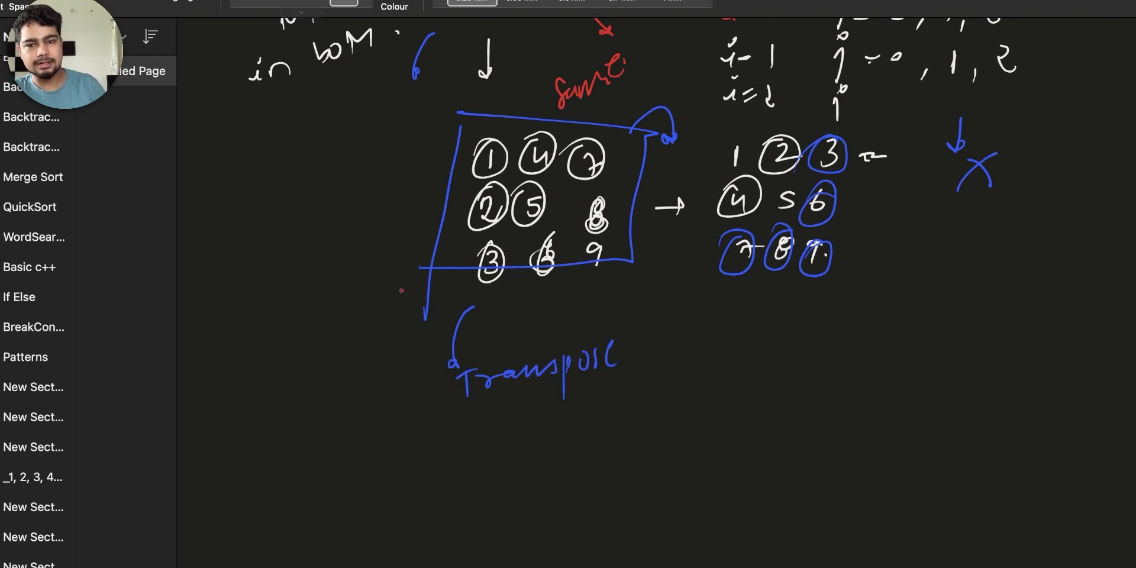
- Write the transposed matrix rows 1 4 7, 2 5 8 and 3 6 9 in red
left_click_drag(577, 457, 592, 477)
left_click_drag(643, 452, 659, 478)
left_click_drag(509, 510, 530, 532)
left_click_drag(580, 508, 578, 528)
left_click_drag(658, 503, 647, 526)
left_click_drag(513, 549, 530, 565)
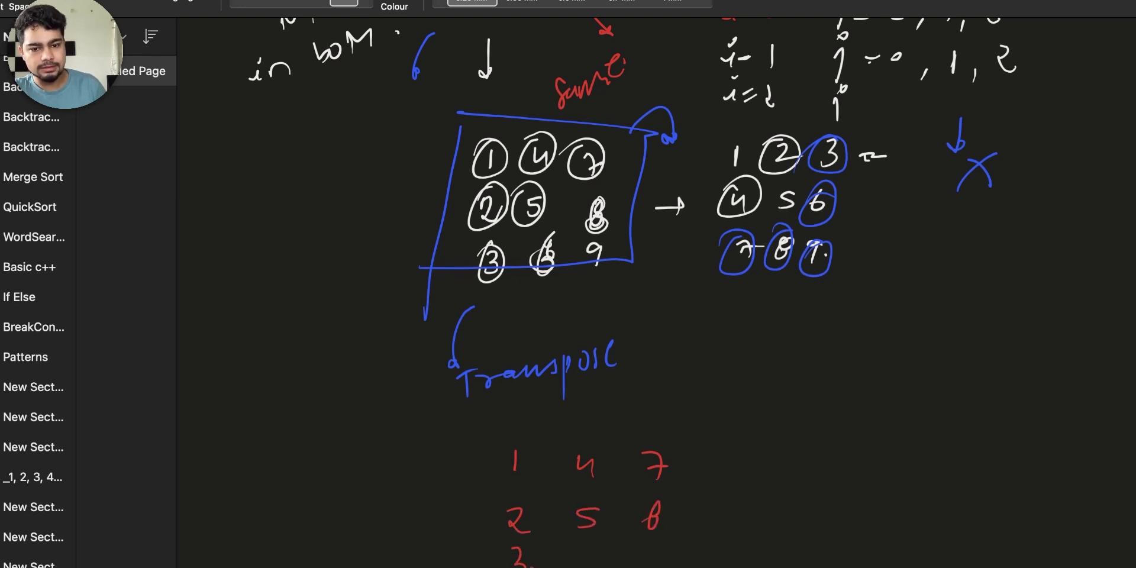
left_click_drag(628, 559, 636, 567)
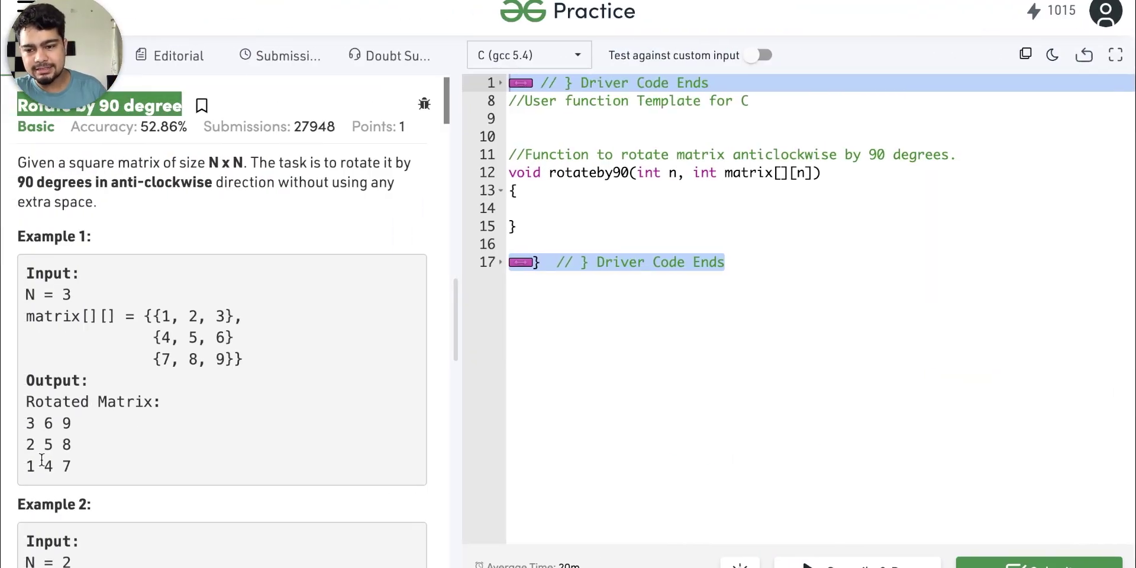
- Draw the expected matrix 3 6 9 / 2 5 8 / 1 4 7 at right and box it
key("ctrl+Right")
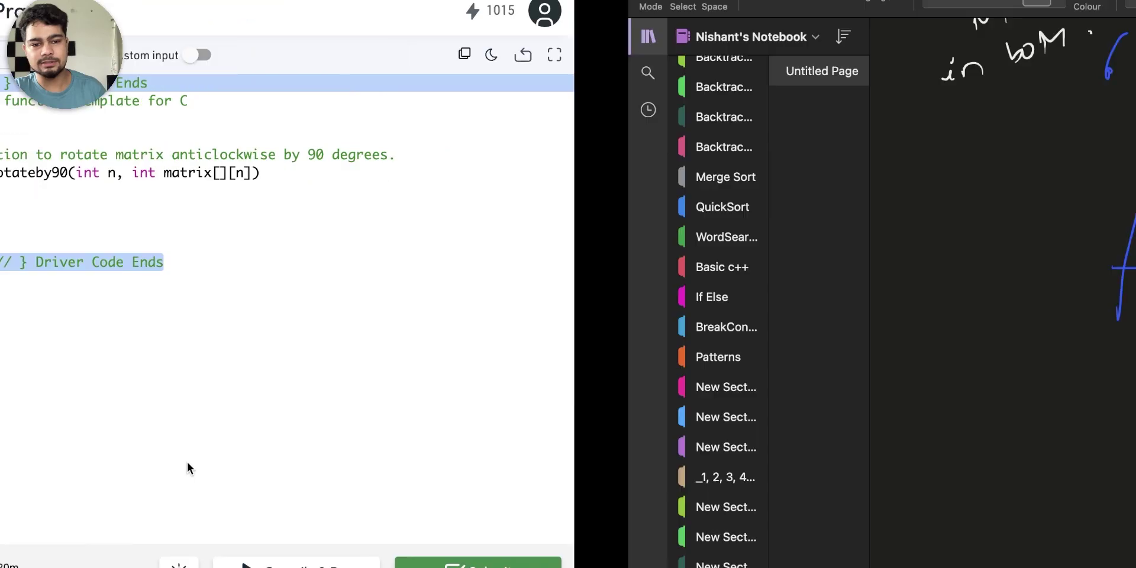
left_click_drag(851, 439, 852, 459)
mouse_move(929, 441)
left_mouse_down()
mouse_move(922, 456)
mouse_move(976, 458)
left_mouse_up()
left_click_drag(845, 482, 857, 506)
left_click_drag(929, 492, 919, 510)
left_click_drag(980, 482, 970, 508)
left_click_drag(853, 529, 853, 559)
left_click(968, 543)
mouse_move(919, 534)
left_mouse_down()
mouse_move(923, 559)
mouse_move(972, 557)
left_mouse_up()
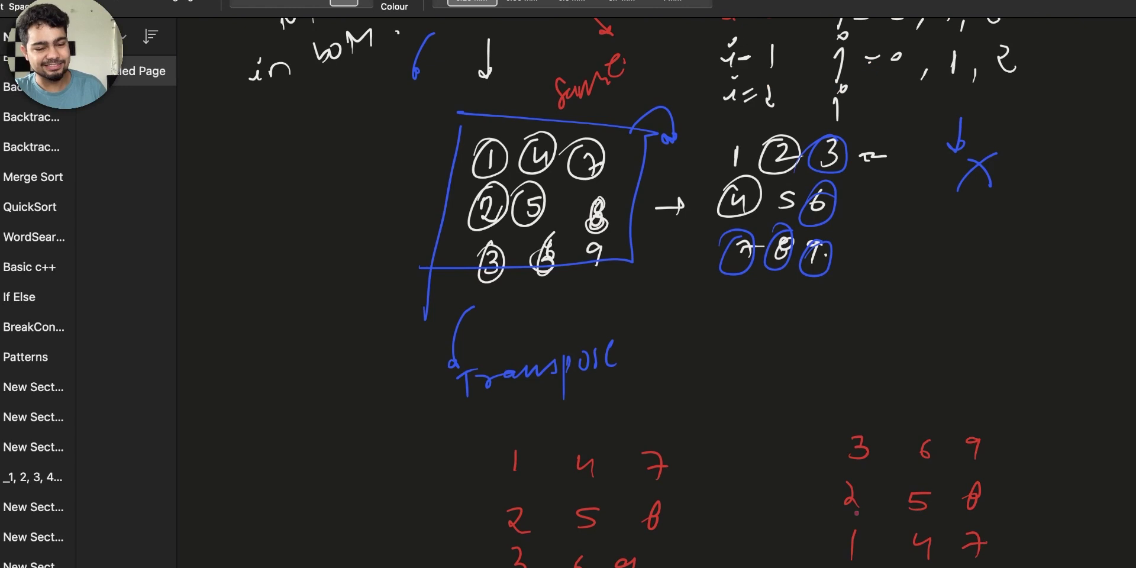
left_click_drag(808, 553, 1034, 421)
left_click_drag(1028, 424, 1000, 556)
- Label the right matrix 'Expected', box the transposed matrix, and arrow it from Transpose
mouse_move(878, 330)
left_mouse_down()
mouse_move(881, 352)
mouse_move(903, 355)
left_mouse_up()
left_click_drag(918, 342, 916, 368)
left_click_drag(932, 346, 971, 344)
mouse_move(973, 320)
left_mouse_down()
mouse_move(997, 349)
mouse_move(1029, 324)
left_mouse_up()
mouse_move(480, 425)
left_mouse_down()
mouse_move(453, 567)
mouse_move(699, 424)
mouse_move(656, 567)
left_mouse_up()
left_click_drag(441, 370, 431, 442)
- Add divider lines under rows 1 4 7 and 2 5 8, plus curved arrows between top and bottom rows
scroll(623, 485, "down", 3)
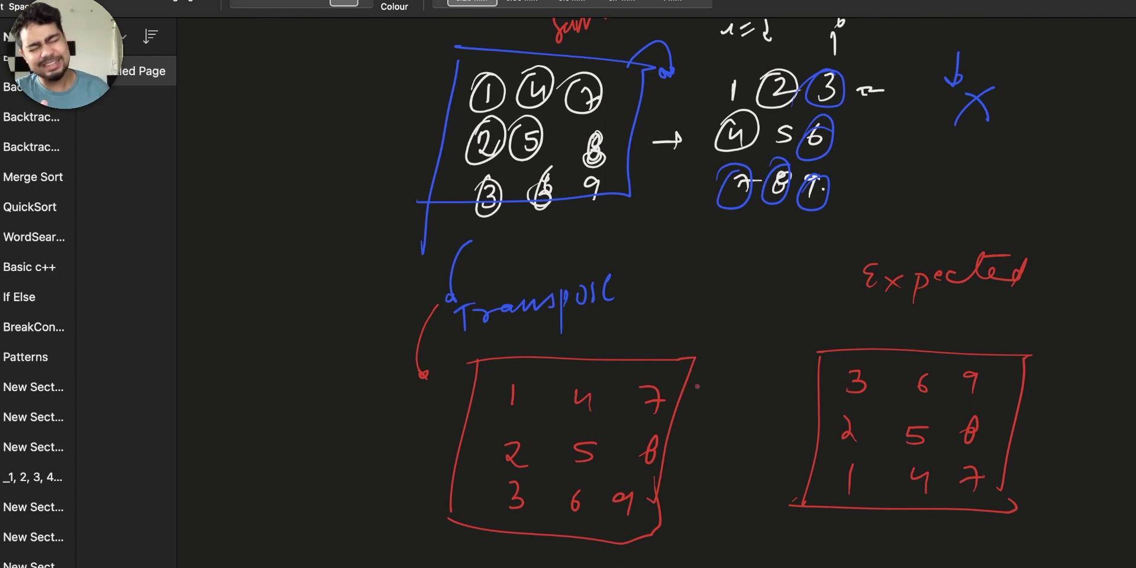
left_click_drag(489, 419, 630, 434)
left_click_drag(466, 471, 666, 495)
left_click_drag(442, 385, 414, 489)
left_click_drag(667, 507, 716, 406)
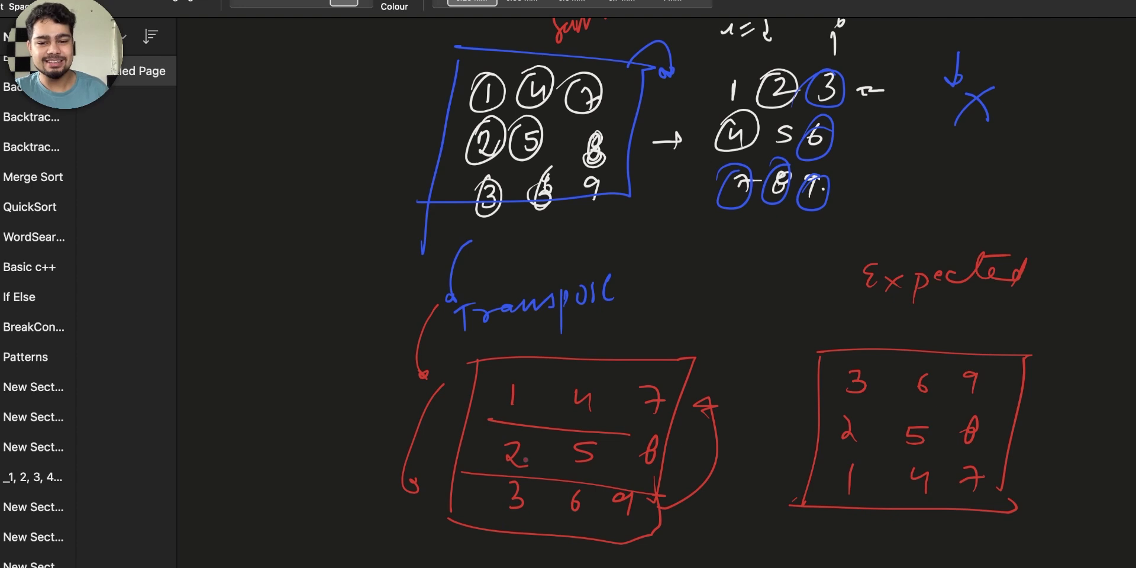
key("Escape")
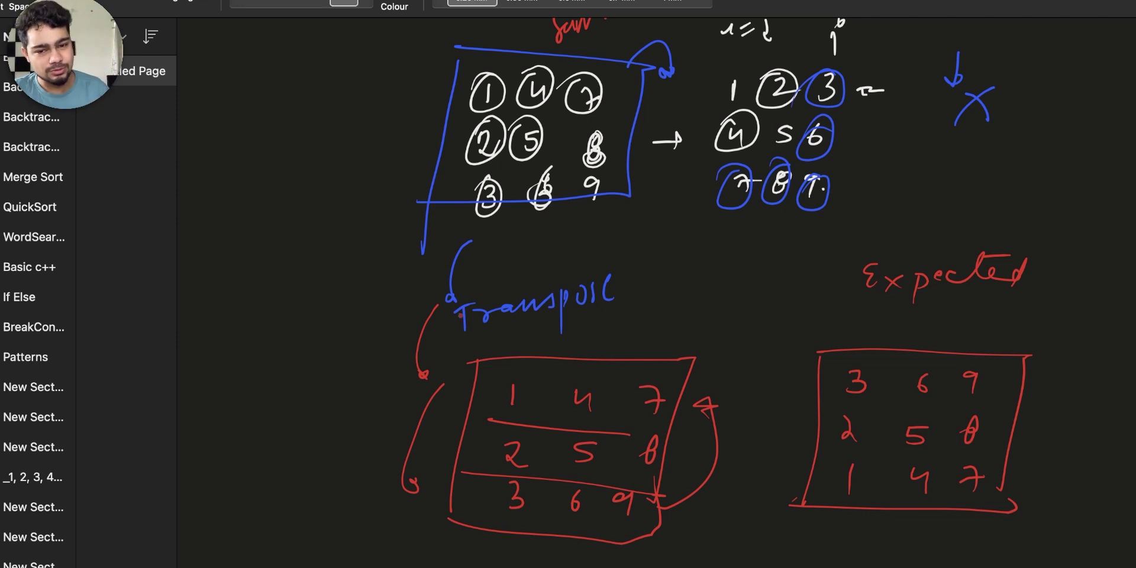
- Write 'swap' with a double underline and 'row' beneath it beside the table
left_click_drag(287, 406, 280, 433)
left_click_drag(300, 417, 362, 393)
left_click_drag(258, 468, 381, 412)
left_click_drag(256, 477, 370, 425)
mouse_move(231, 525)
left_mouse_down()
mouse_move(293, 500)
mouse_move(302, 508)
left_mouse_up()
left_click_drag(308, 500, 369, 473)
scroll(359, 552, "down", 3)
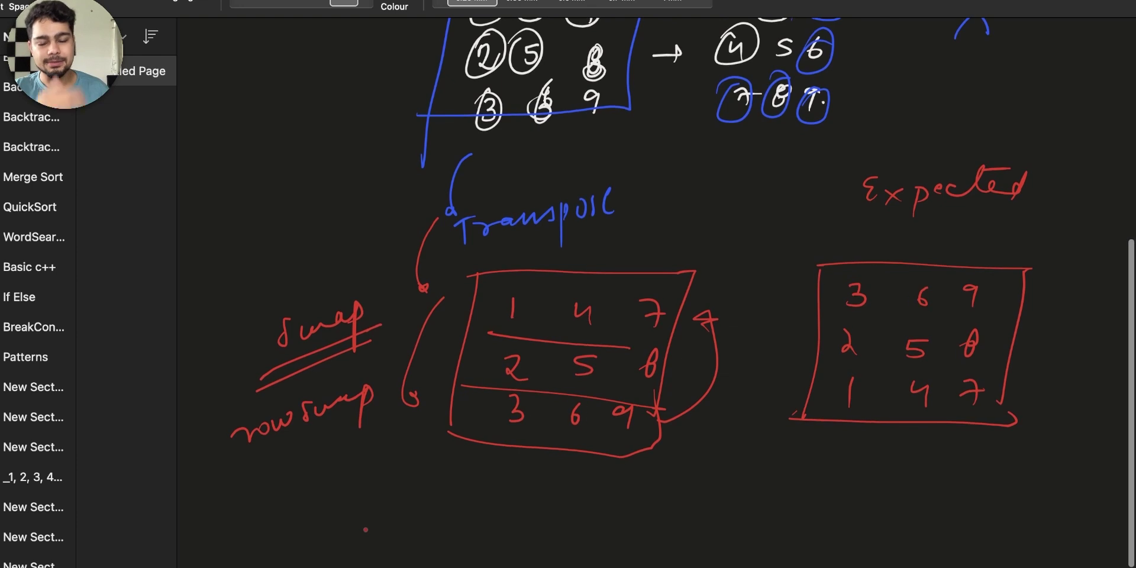
- Complete the row mapping note as i to (n-i-1)
left_click(267, 484)
left_click(296, 502)
left_click_drag(342, 499, 399, 488)
left_click(393, 460)
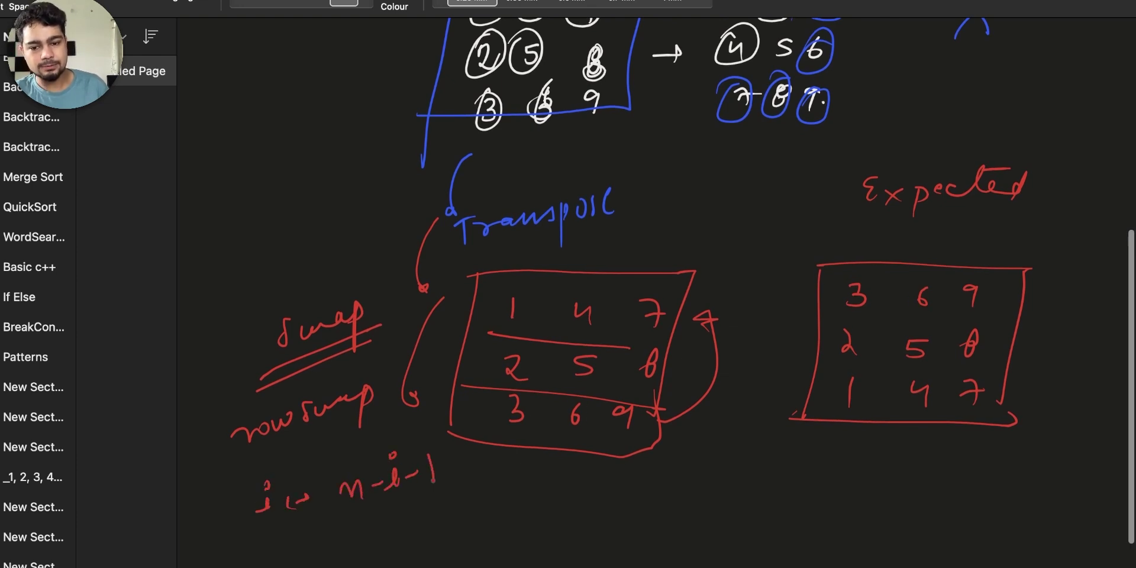
left_click_drag(450, 443, 442, 496)
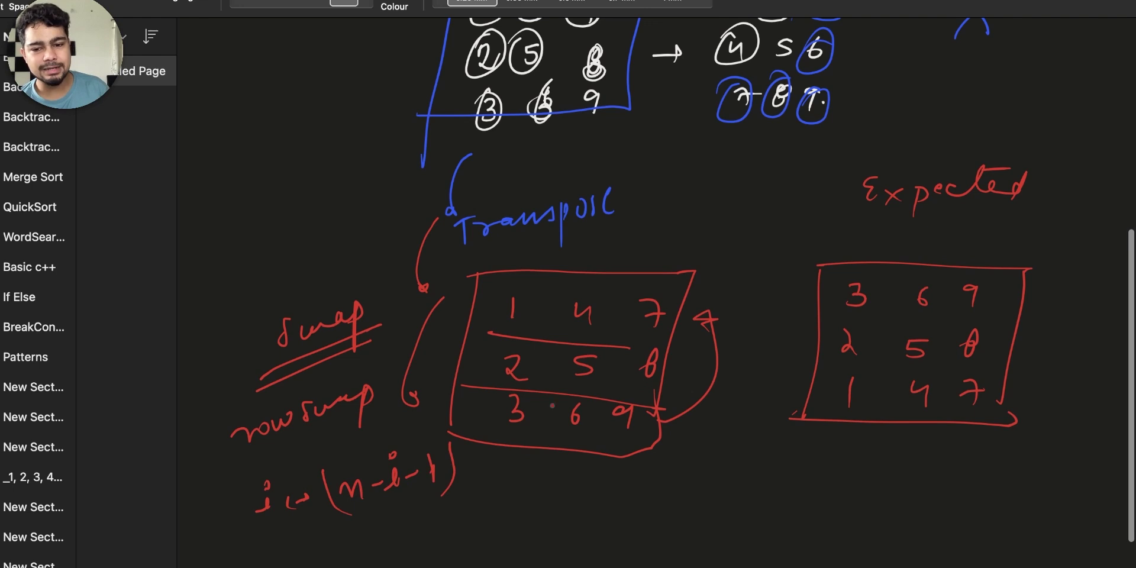
- Note n = 5, circle row index 2, and strike through the middle row 2 5 8
scroll(568, 296, "down", 1)
left_click_drag(203, 225, 229, 224)
left_click_drag(246, 202, 256, 198)
left_click_drag(247, 209, 268, 203)
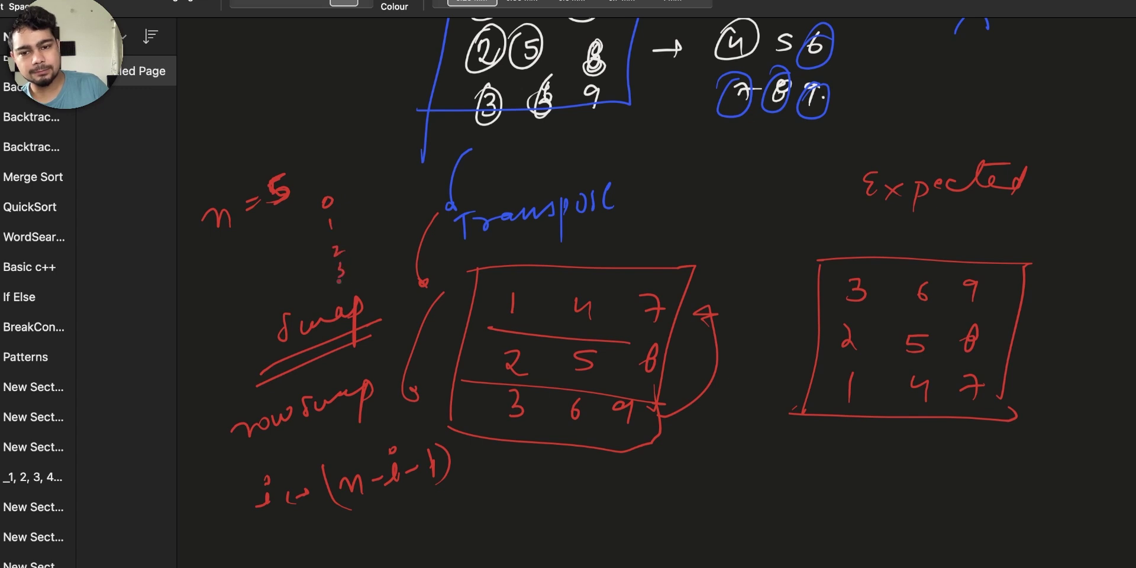
left_click_drag(323, 244, 333, 236)
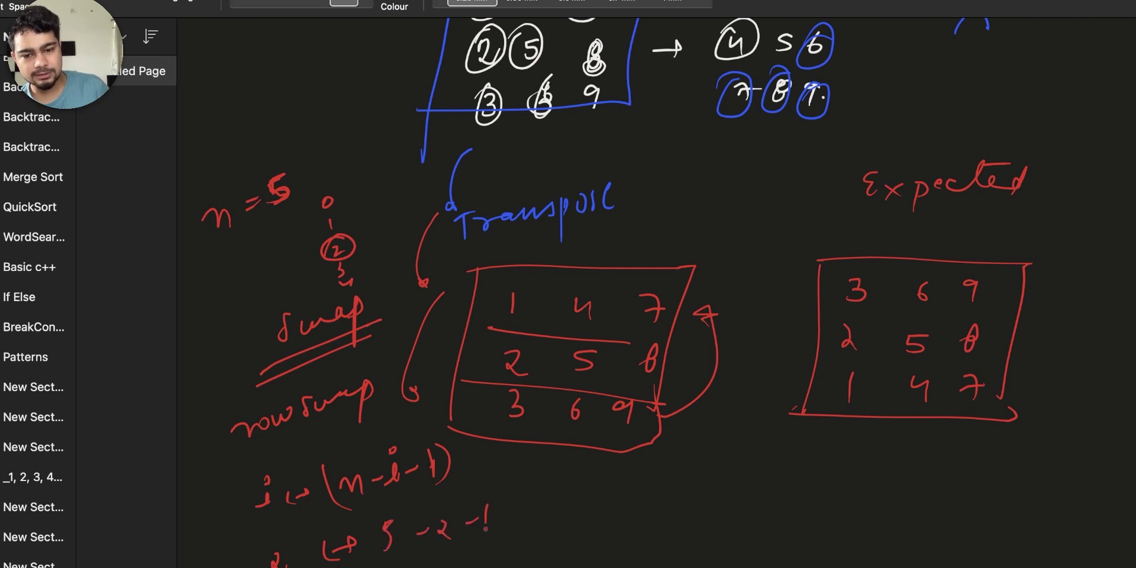
left_click_drag(269, 547, 281, 559)
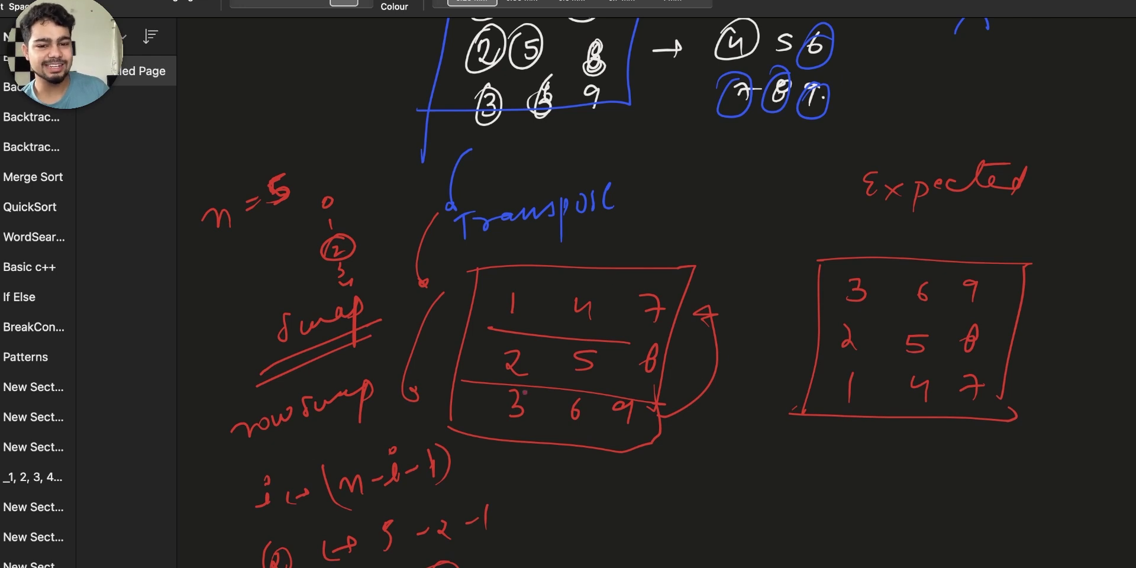
left_click_drag(463, 353, 695, 345)
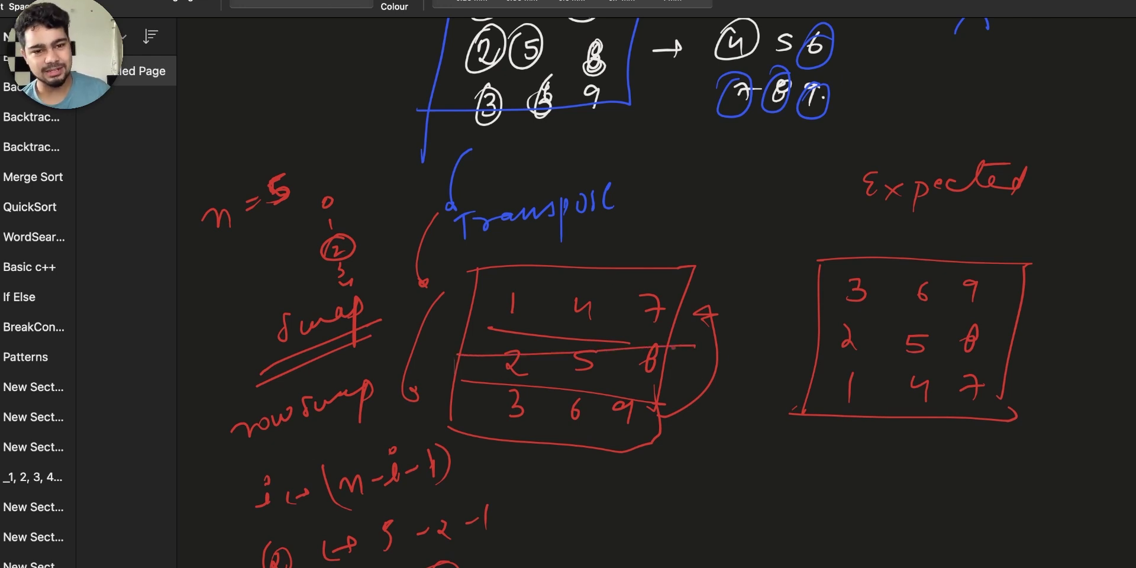
scroll(455, 366, "up", 3)
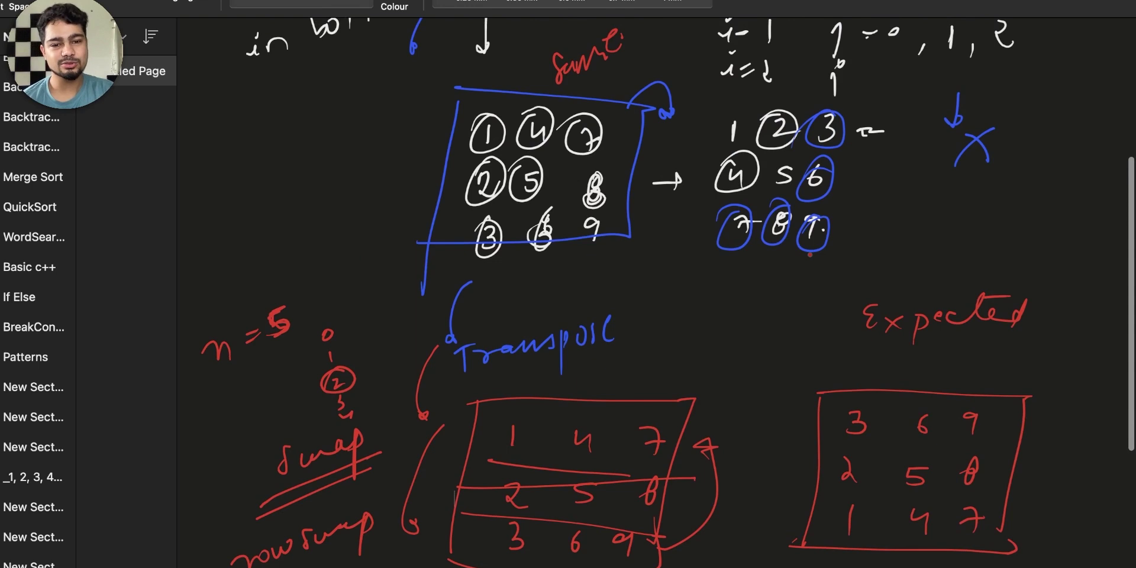
scroll(454, 365, "up", 5)
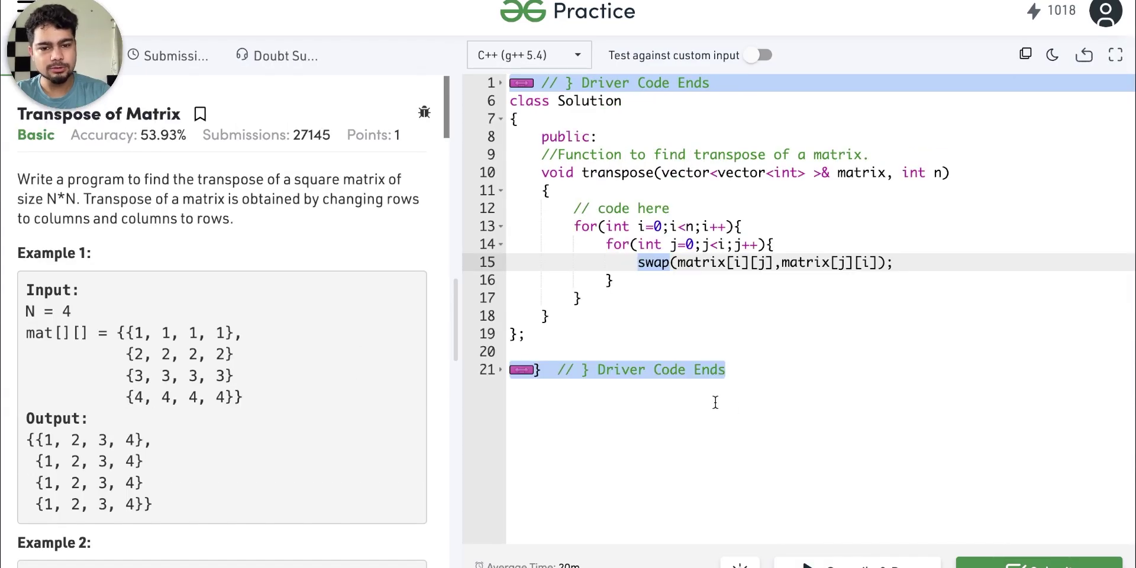
- Paste the transpose loops into rotateby90 and add a '// Swap Rows' comment
left_click_drag(584, 300, 579, 228)
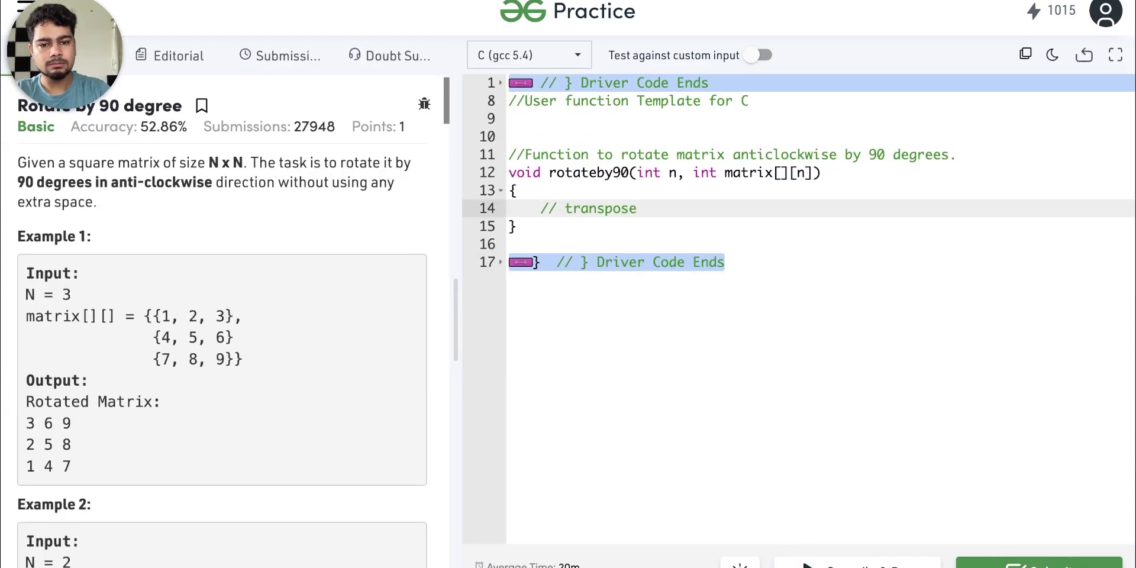
key("Return")
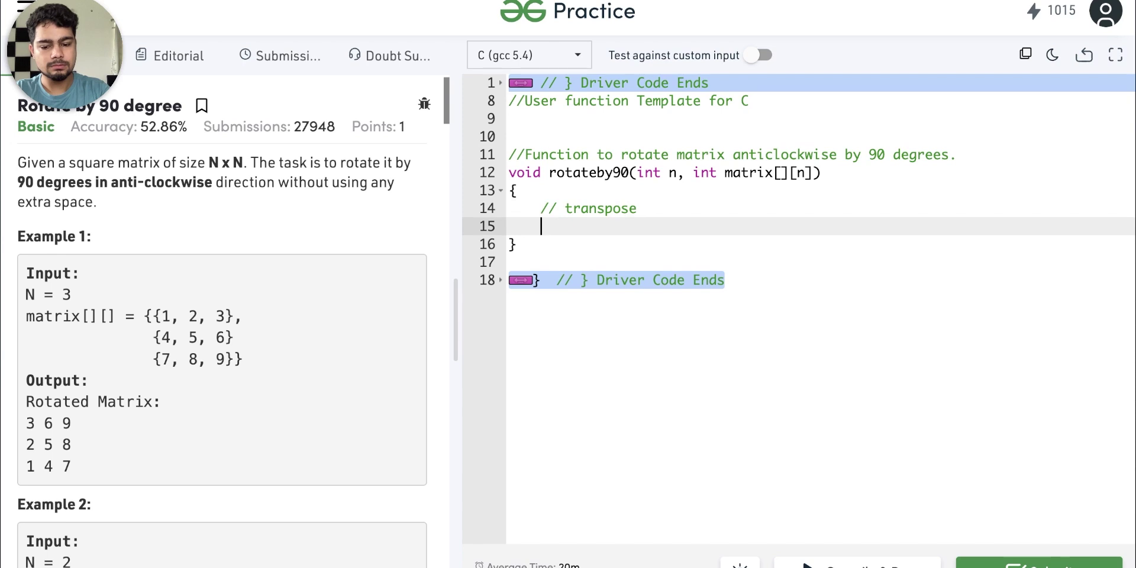
type("for(int i=0;i<n;i++){             for(int j=0;j<i;j++){                 swap(matrix[i][j],matrix[j][i]);             }         }")
key("Return")
key("Return")
type("// Swap Rows")
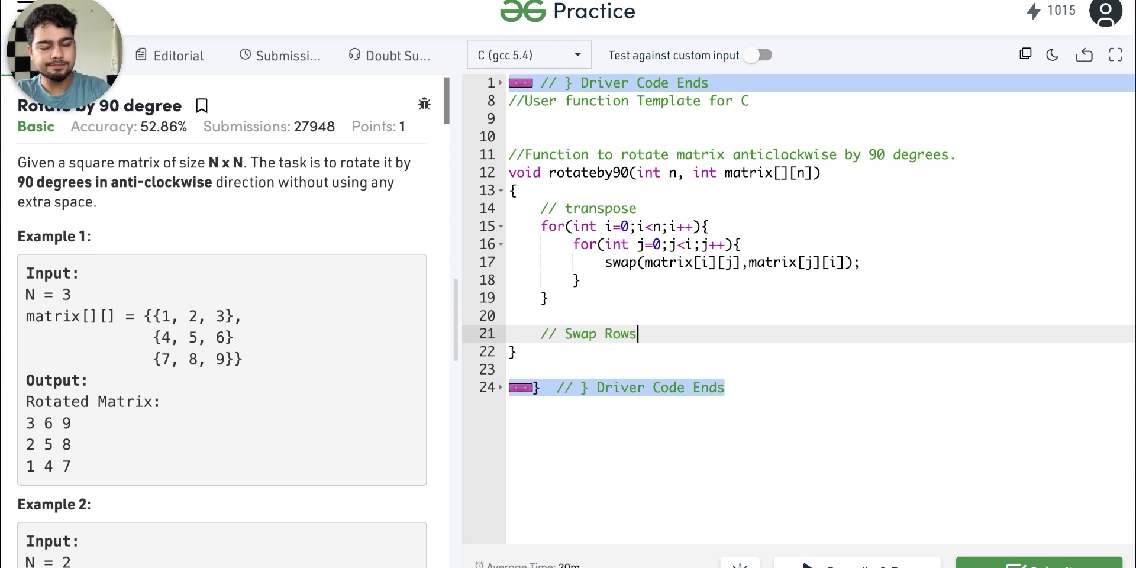
- Write the loops for(int i=0;i<n/2;i++){ and for(int j=0;j<n;j++){
key("Return")
type("for(int i=0;i<")
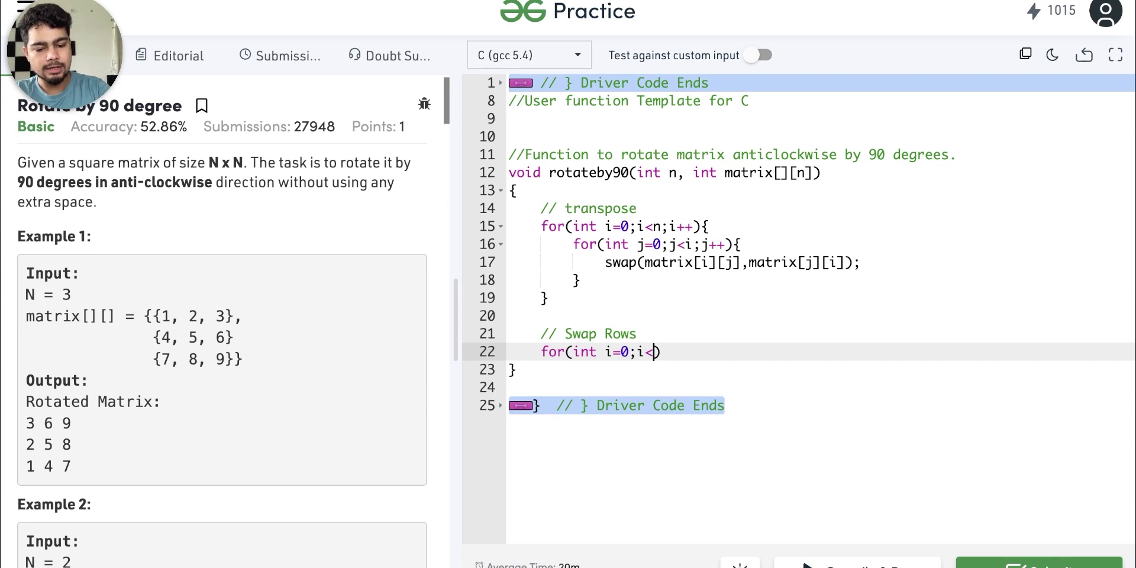
type("n/2;i++)")
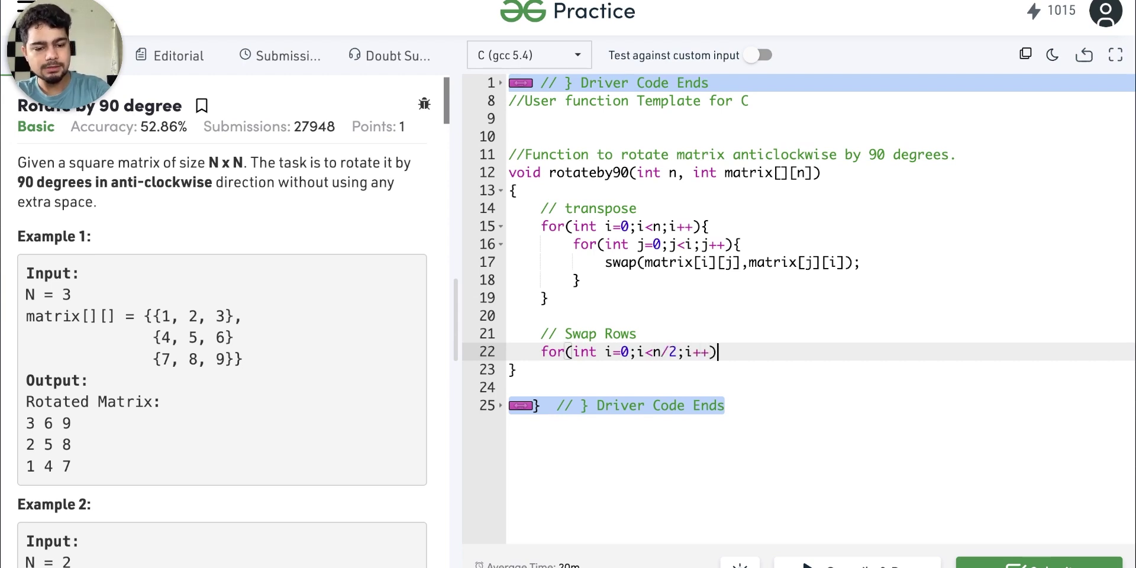
type("{")
key("Return")
type("for(int j=0;")
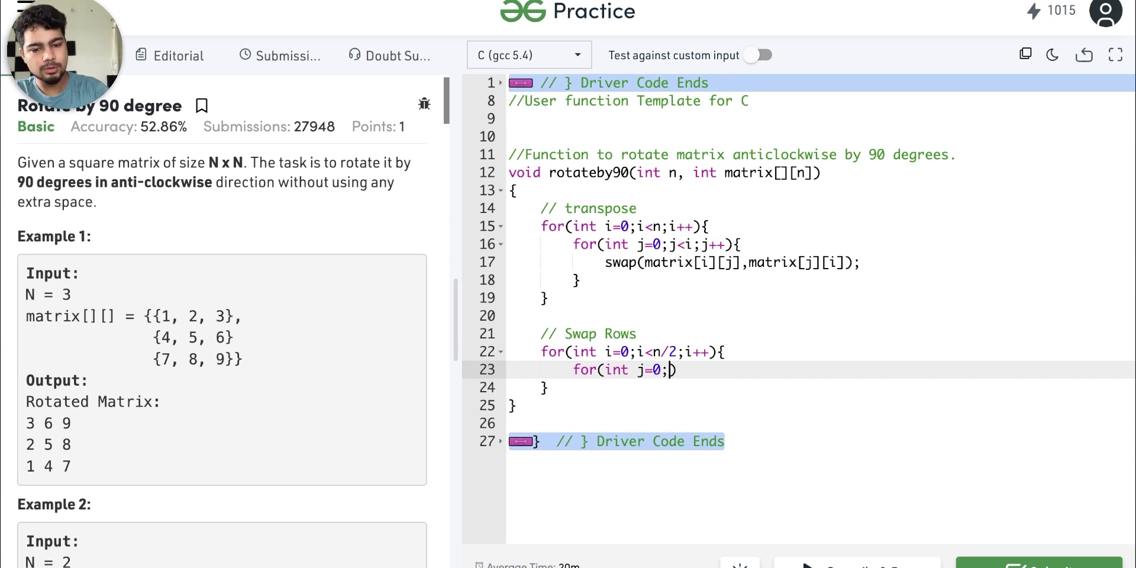
type("j")
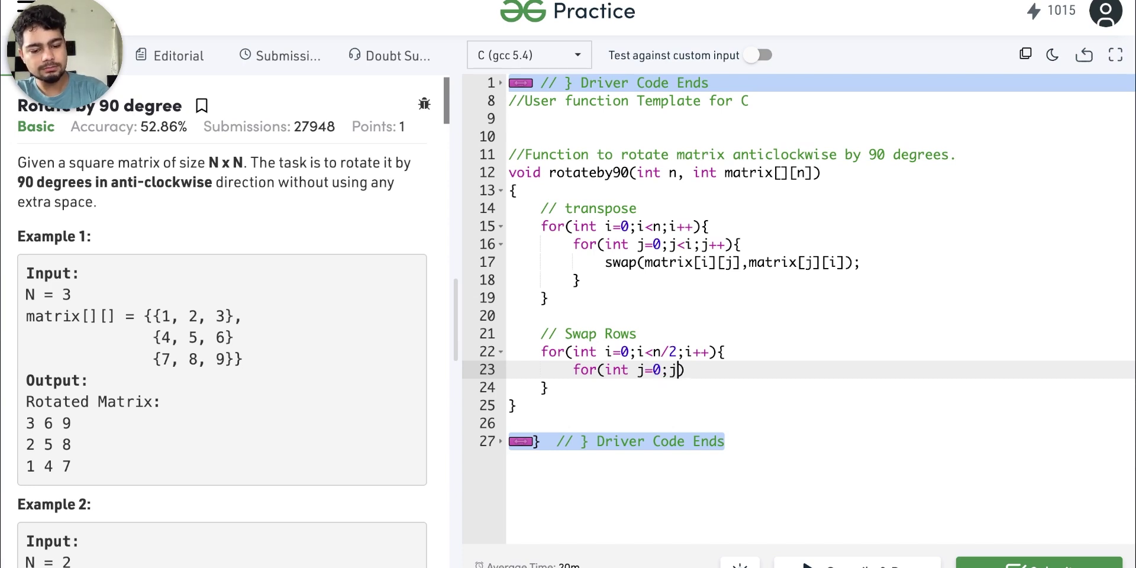
type("<n;i")
key("BackSpace")
type("j++){")
key("Return")
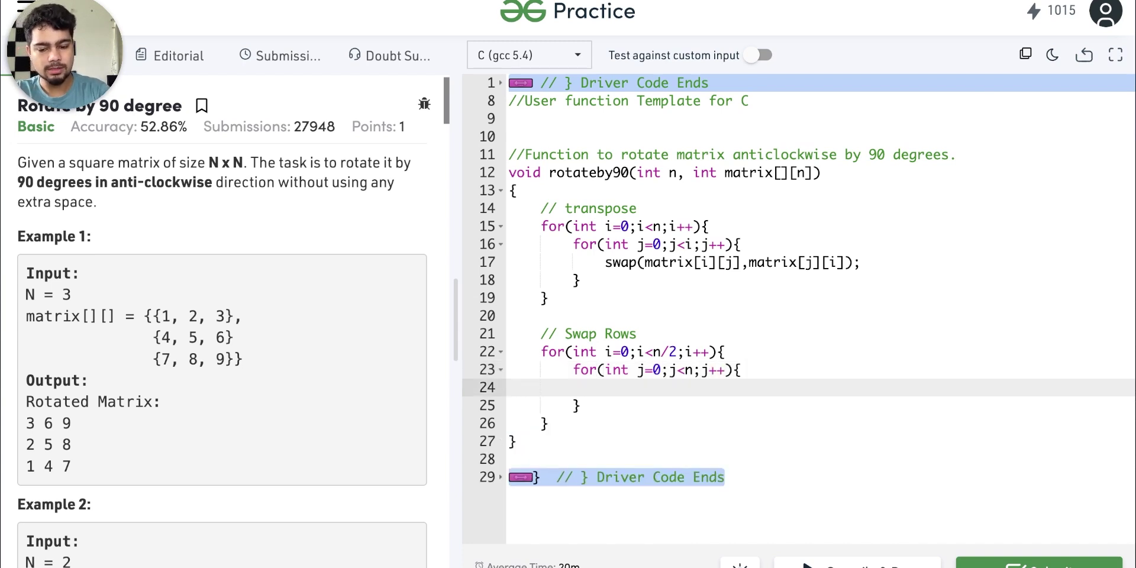
type("wap")
key("BackSpace")
key("BackSpace")
key("BackSpace")
key("BackSpace")
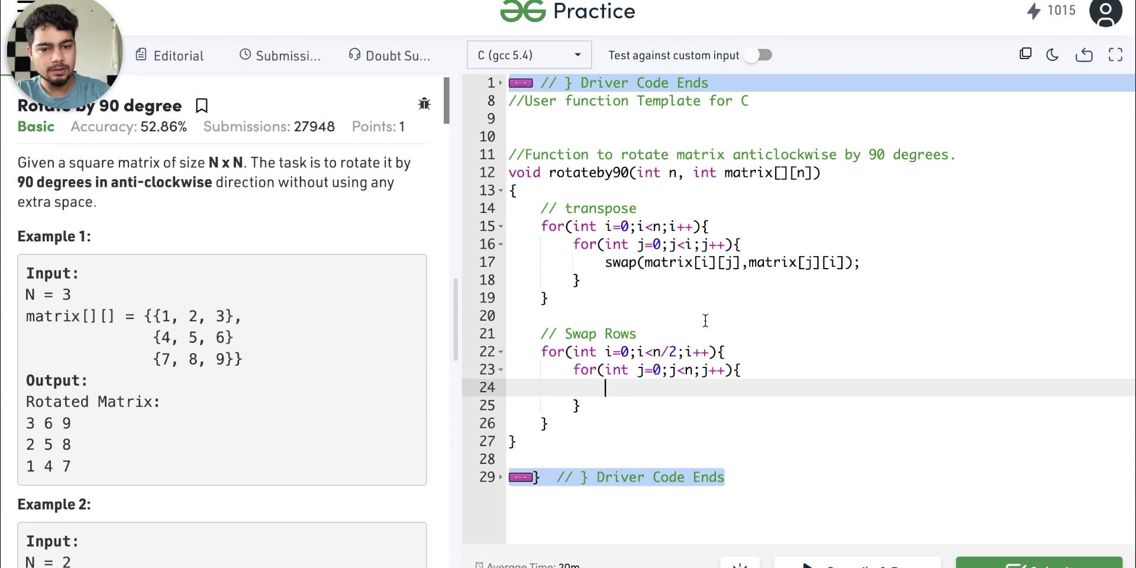
- Copy the transpose's swap statement into the inner row-swap loop
left_click_drag(605, 262, 861, 262)
key("ctrl+c")
left_click(643, 388)
key("ctrl+v")
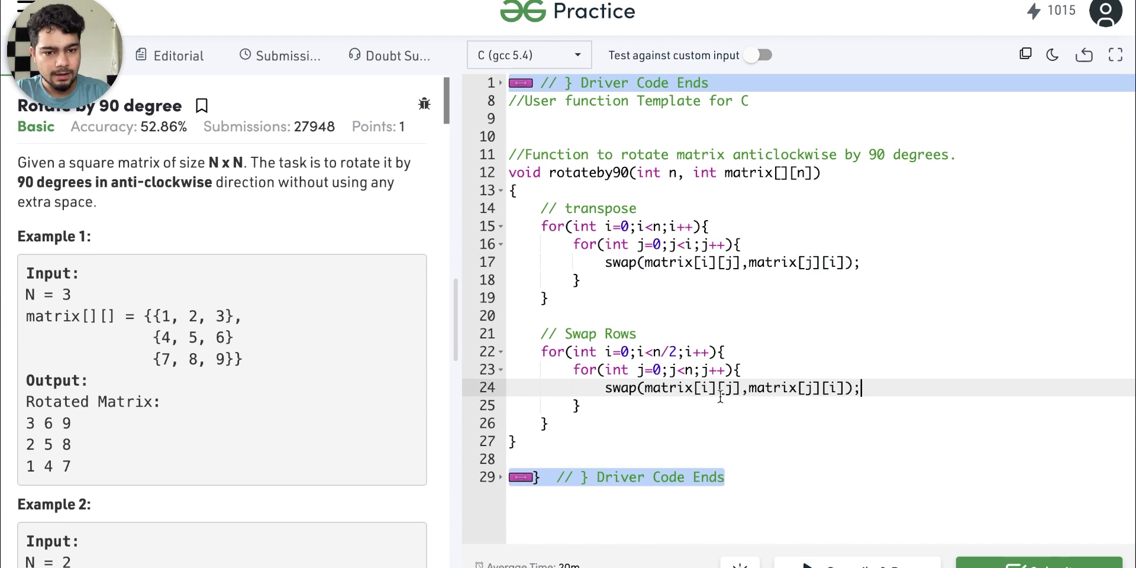
- Change the pasted swap to exchange matrix[i][j] with matrix[n-i-1][j]
left_click(810, 387)
key("BackSpace")
type("n-i-1")
key("Right")
key("BackSpace")
type("[")
key("Delete")
key("BackSpace")
type("[j")
key("Right")
key("Right")
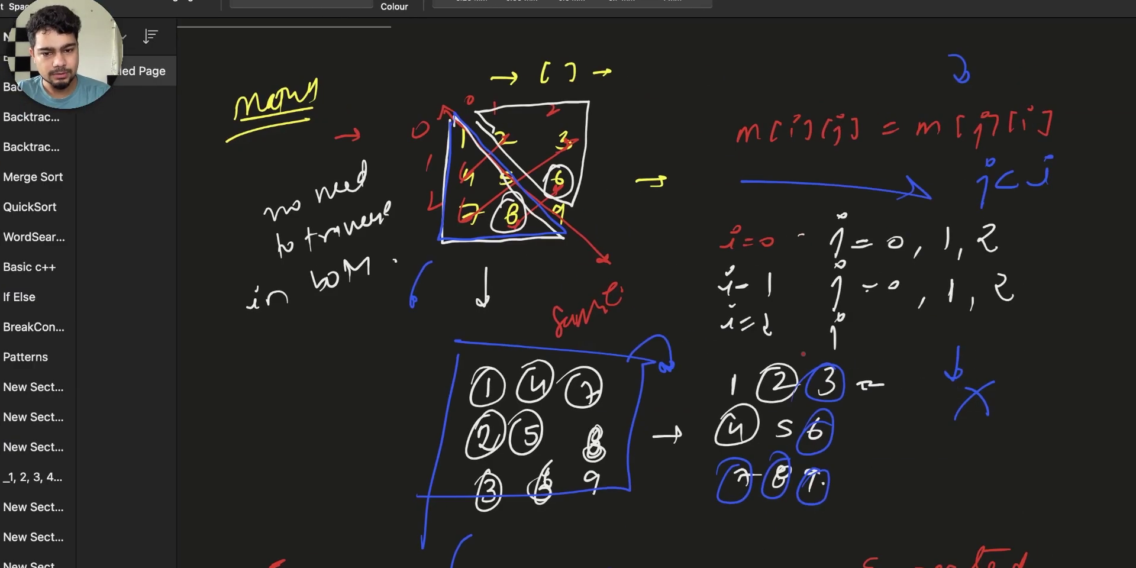
- Scroll to the red Transpose and Expected drawings, then return to the rotateby90 code editor
scroll(556, 296, "down", 3)
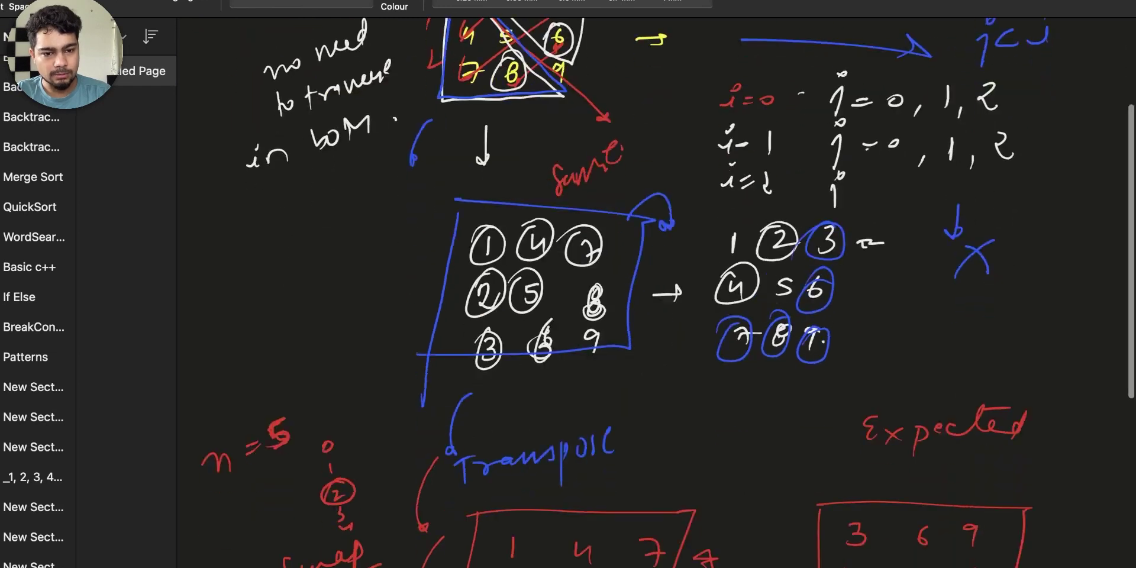
scroll(556, 296, "down", 3)
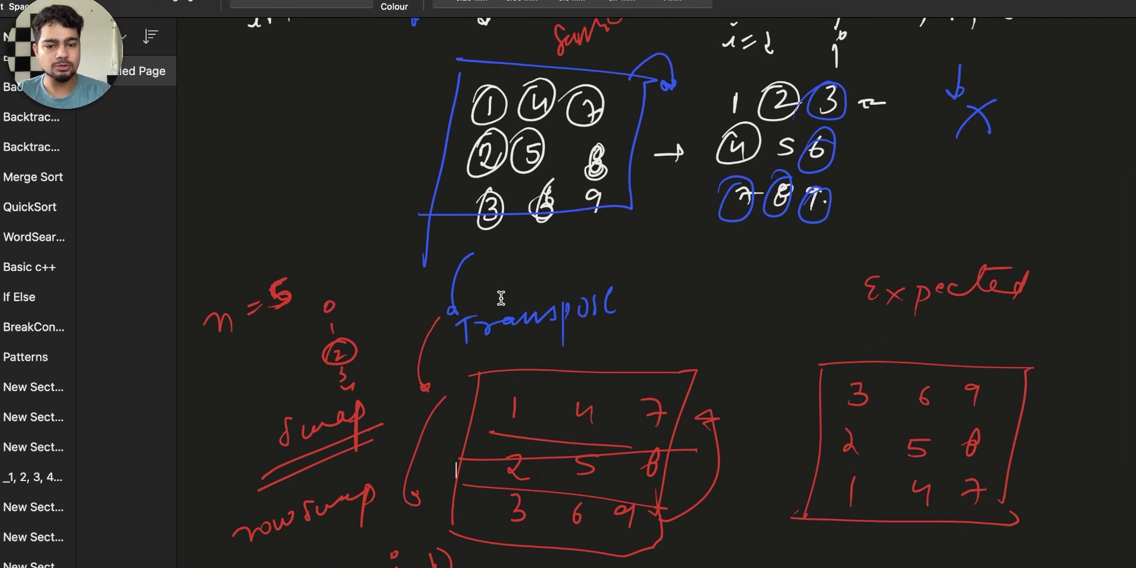
key("ctrl+Left")
left_click(755, 398)
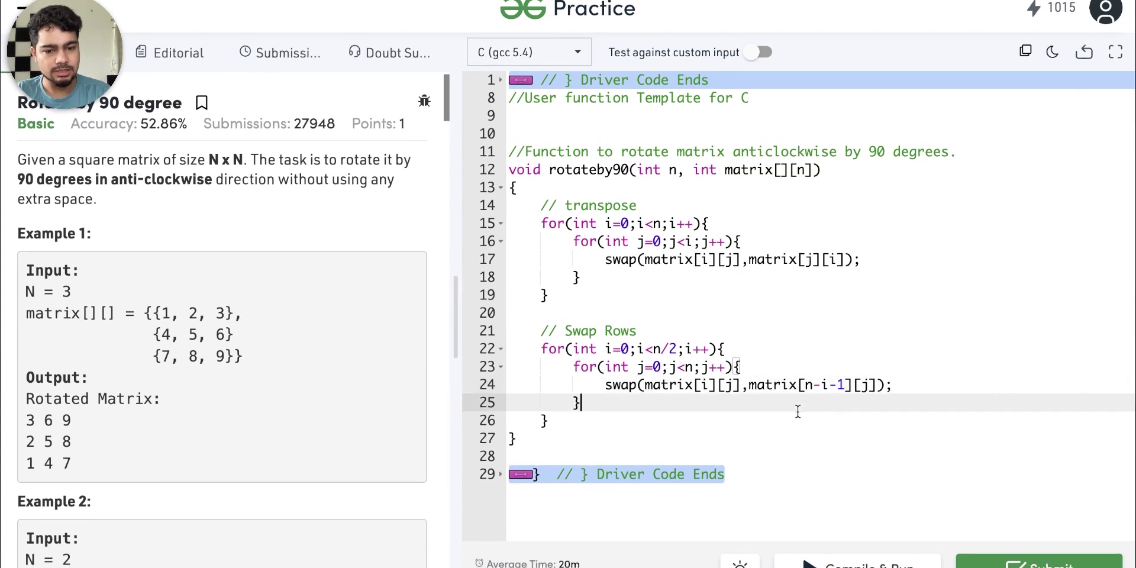
- Compile, run and submit rotateby90, then review the line-18 transpose swap and n/2 row-swap bound
left_click(858, 562)
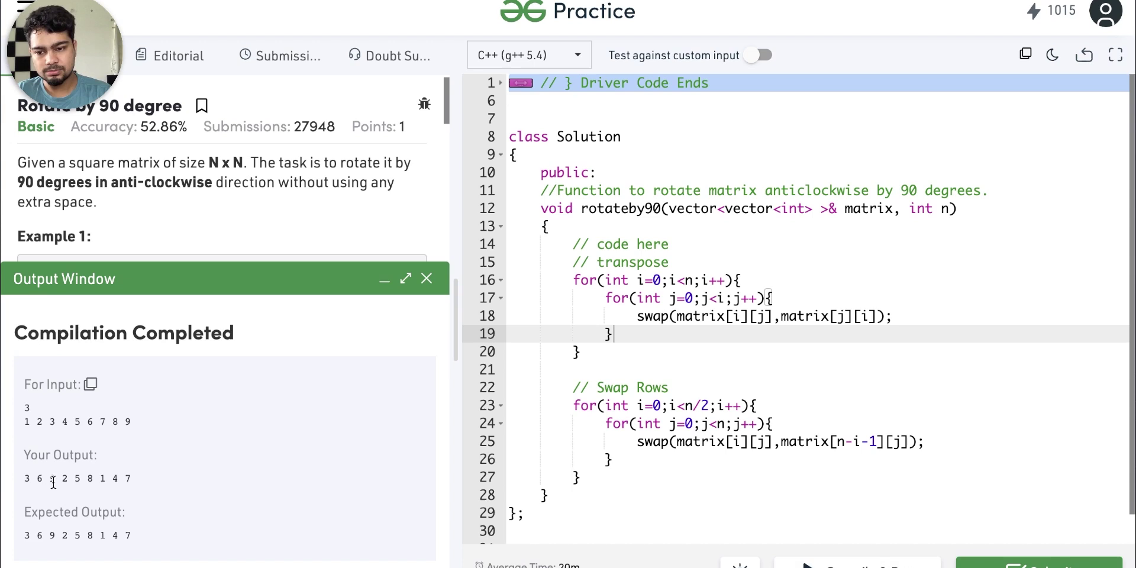
left_click(1036, 562)
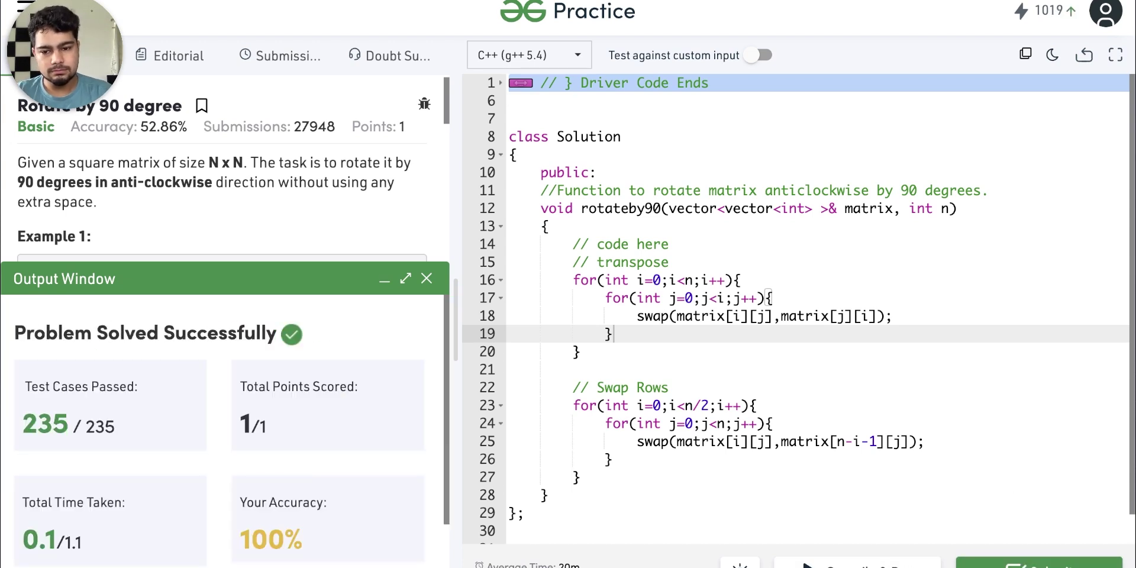
scroll(220, 375, "down", 1)
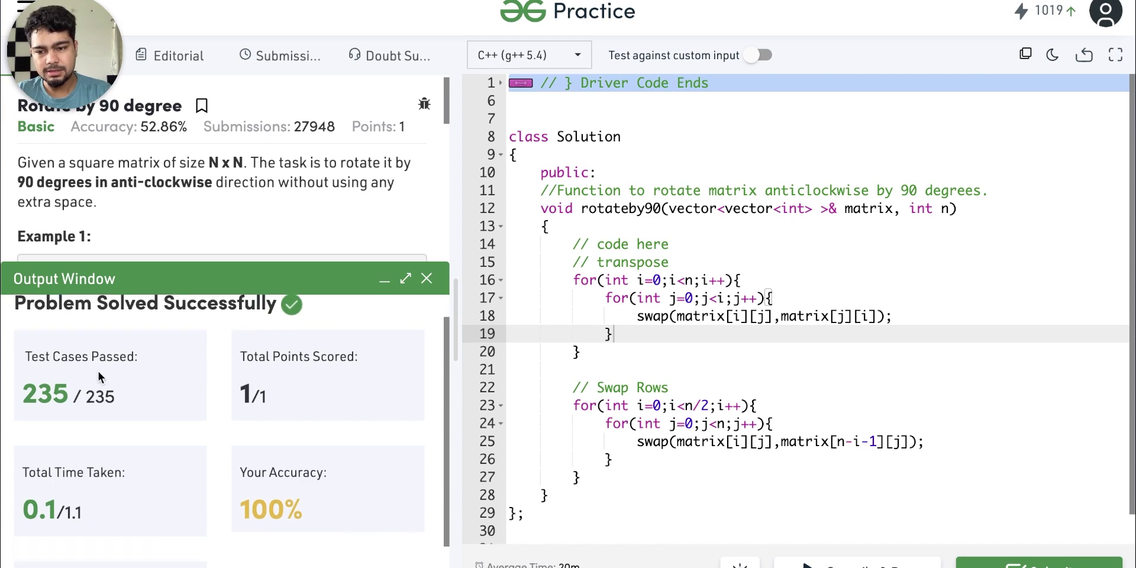
scroll(205, 414, "down", 2)
scroll(281, 421, "up", 2)
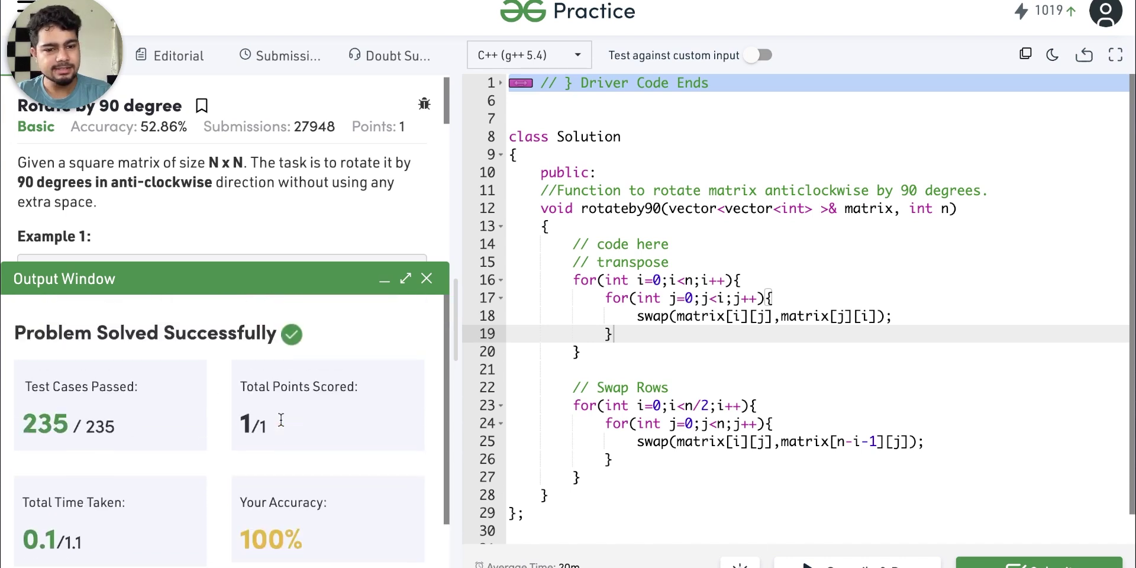
left_click(763, 318)
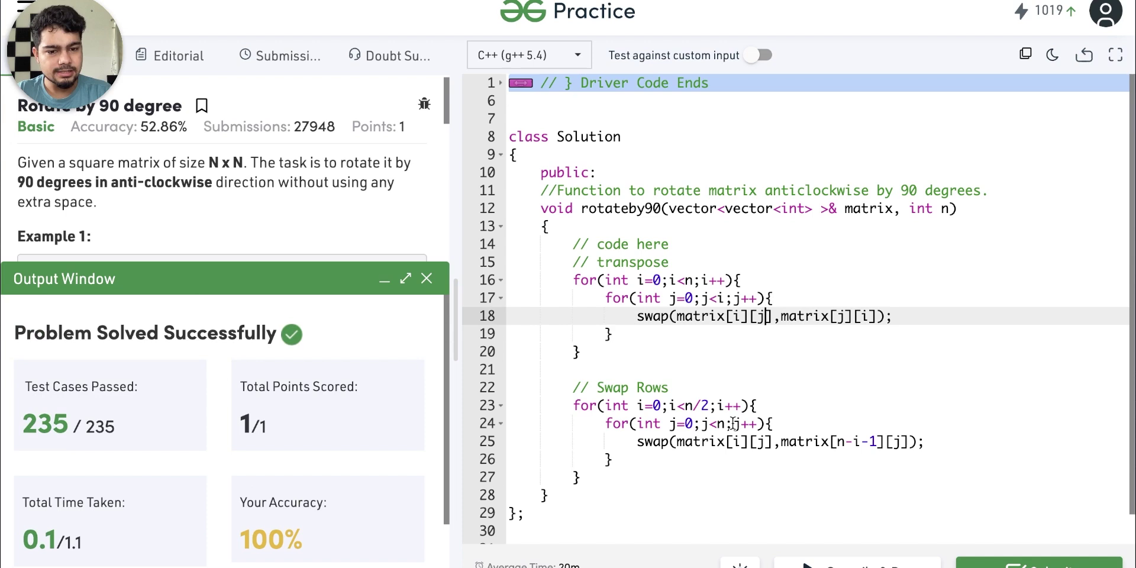
left_click(685, 407)
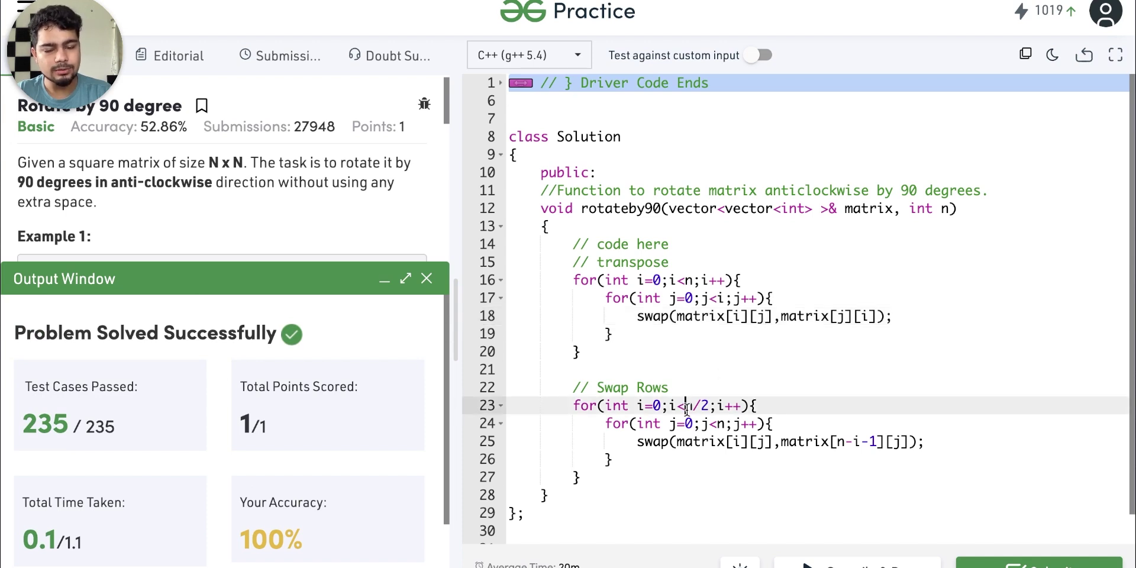